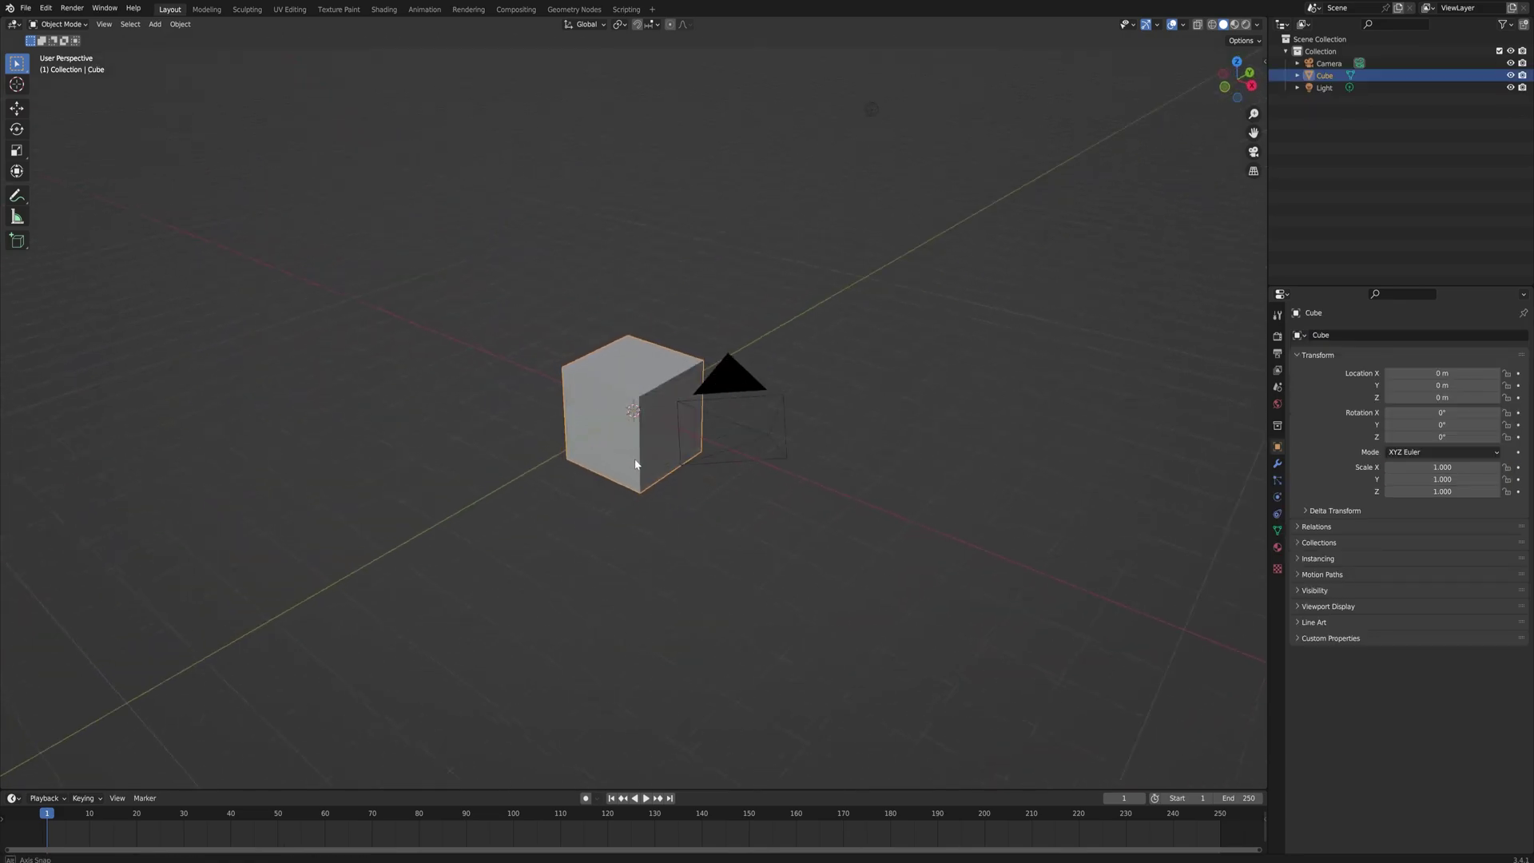
Delete the default camera, cube and light from the scene.
middle_drag(631, 459, 677, 460)
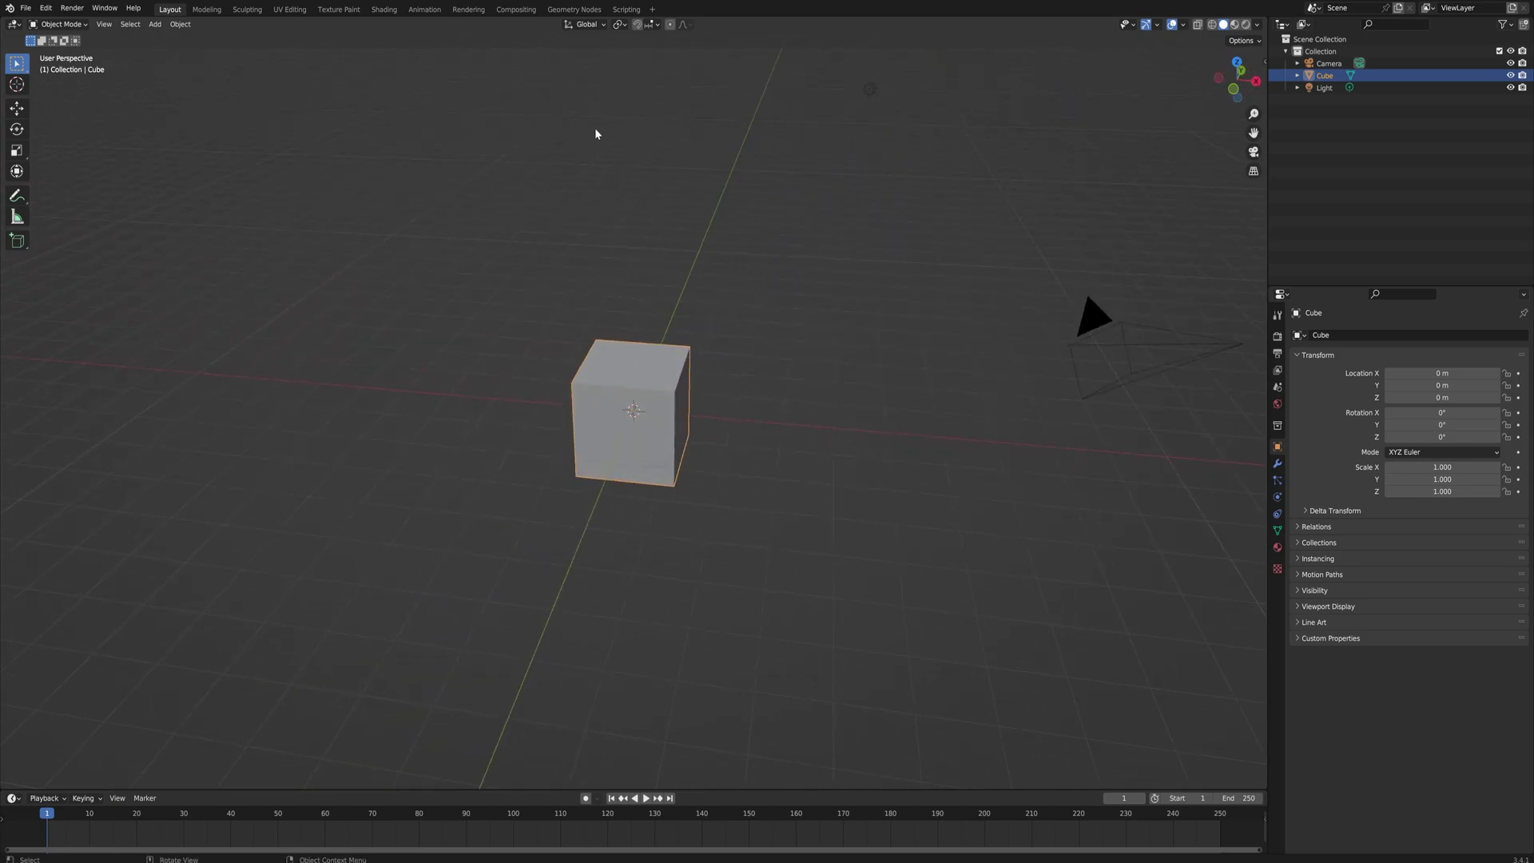
drag(496, 49, 1152, 572)
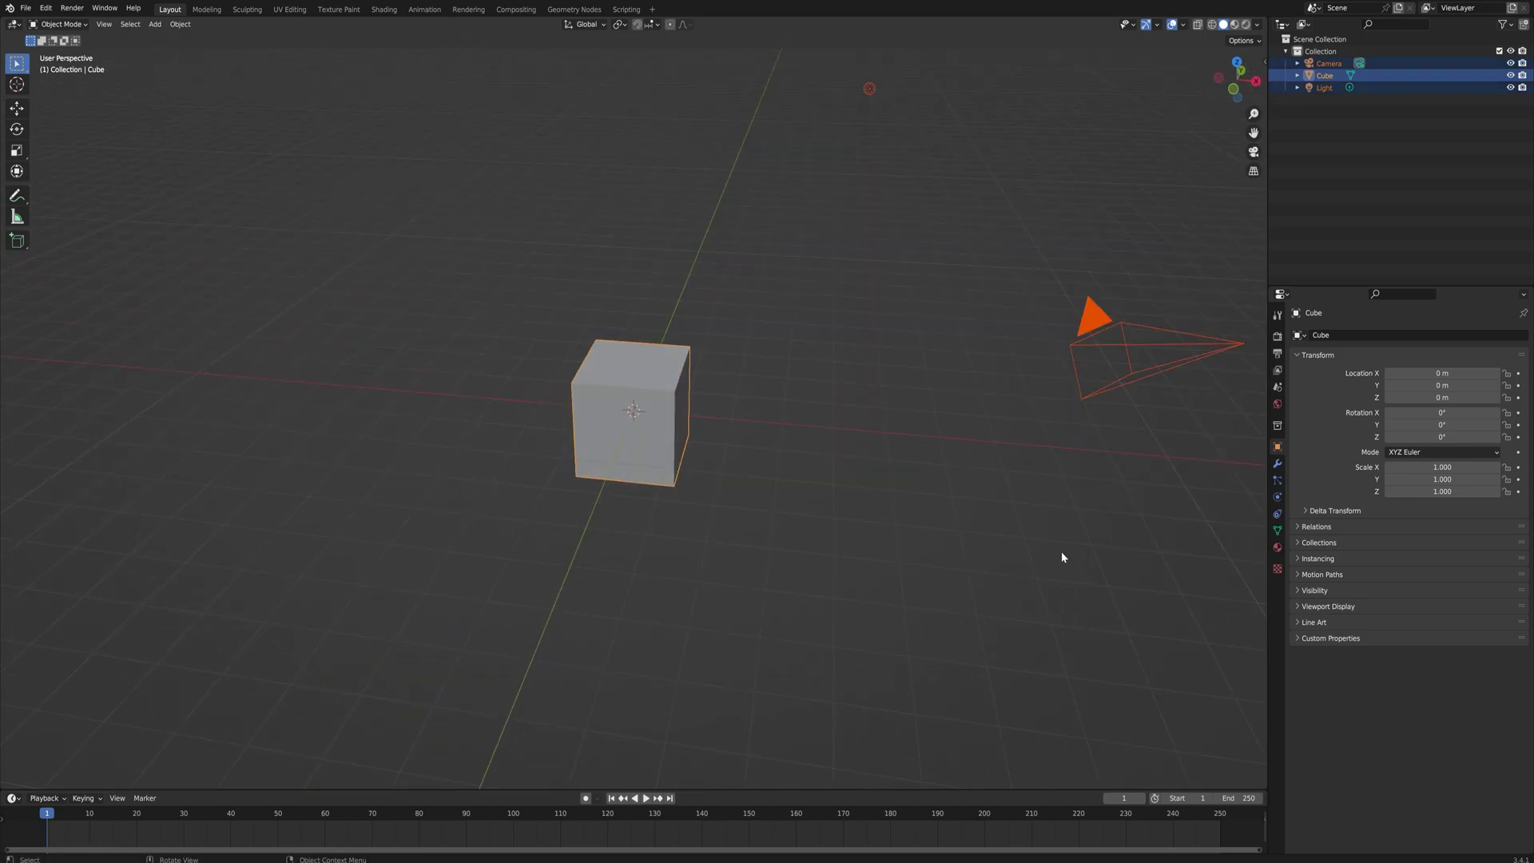
key(Delete)
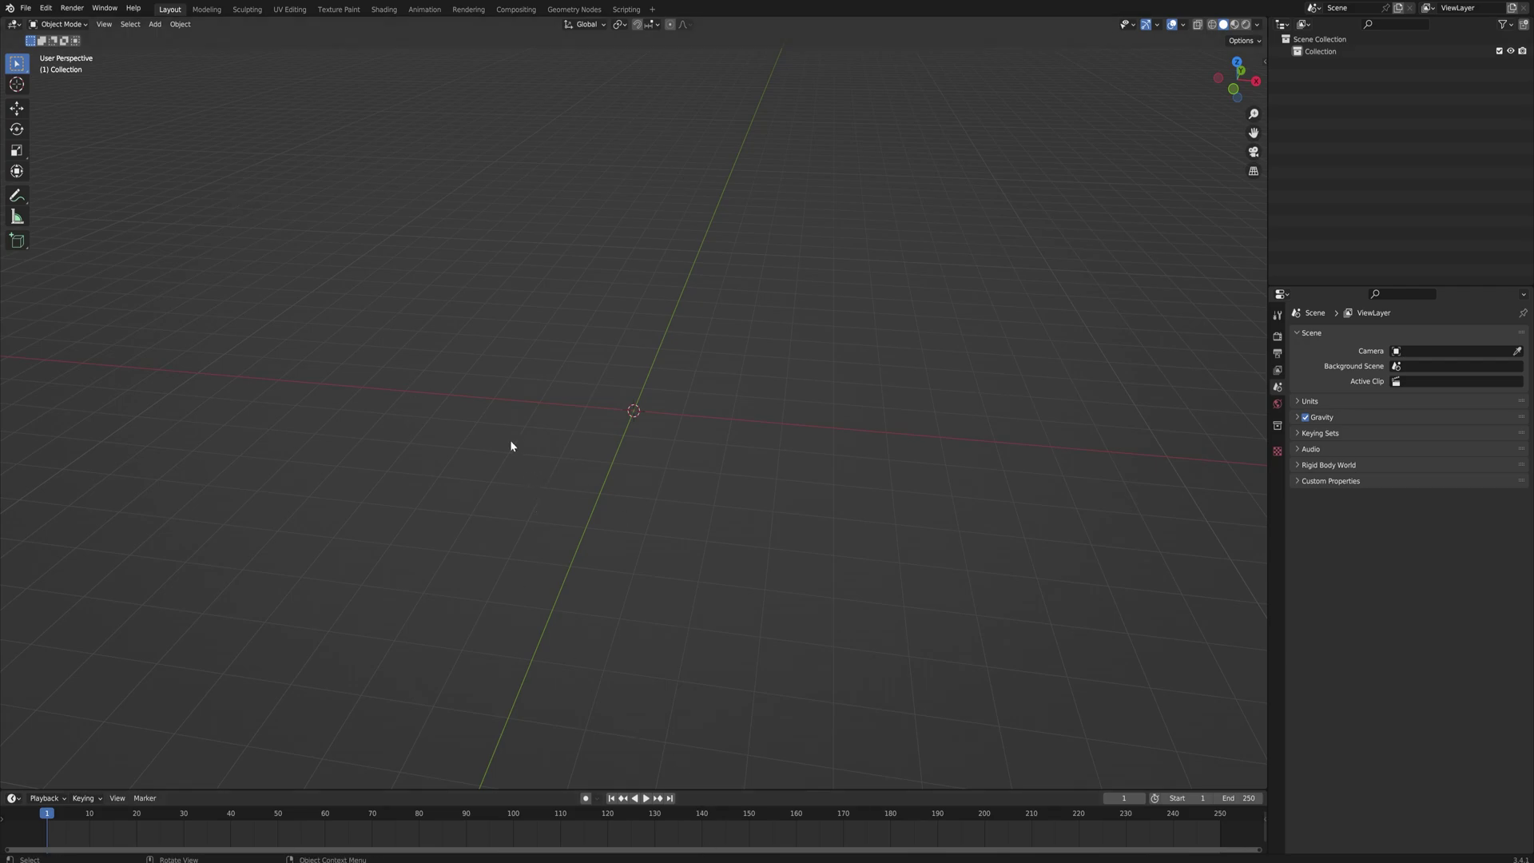
Import the SVG file PL_media_logo_def.svg into the emptied scene.
click(26, 9)
mouse_move(94, 175)
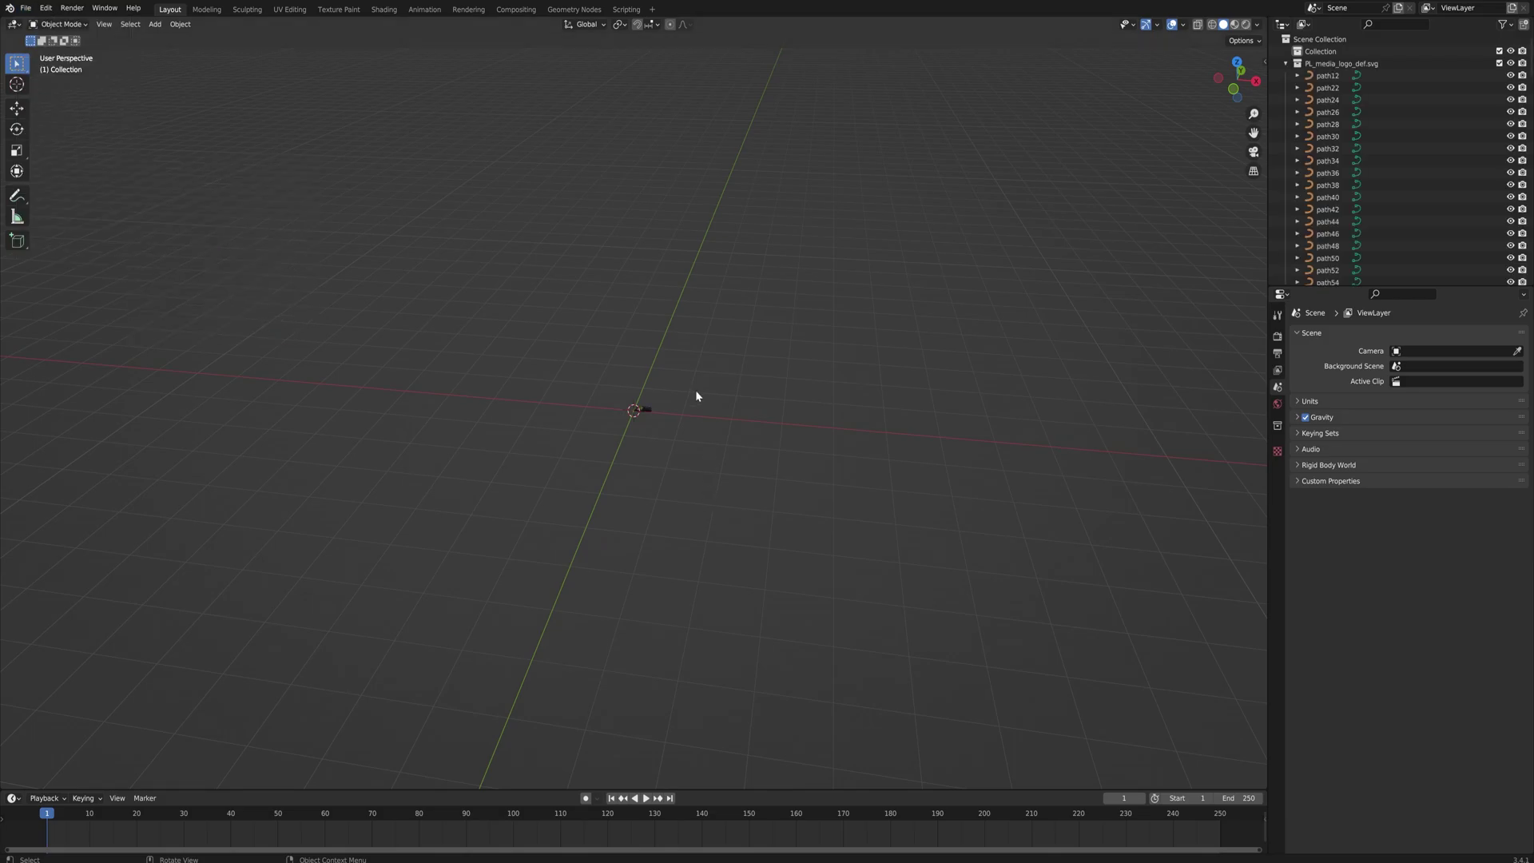
middle_drag(695, 389, 687, 440)
scroll(668, 390, up, 15)
scroll(676, 246, down, 5)
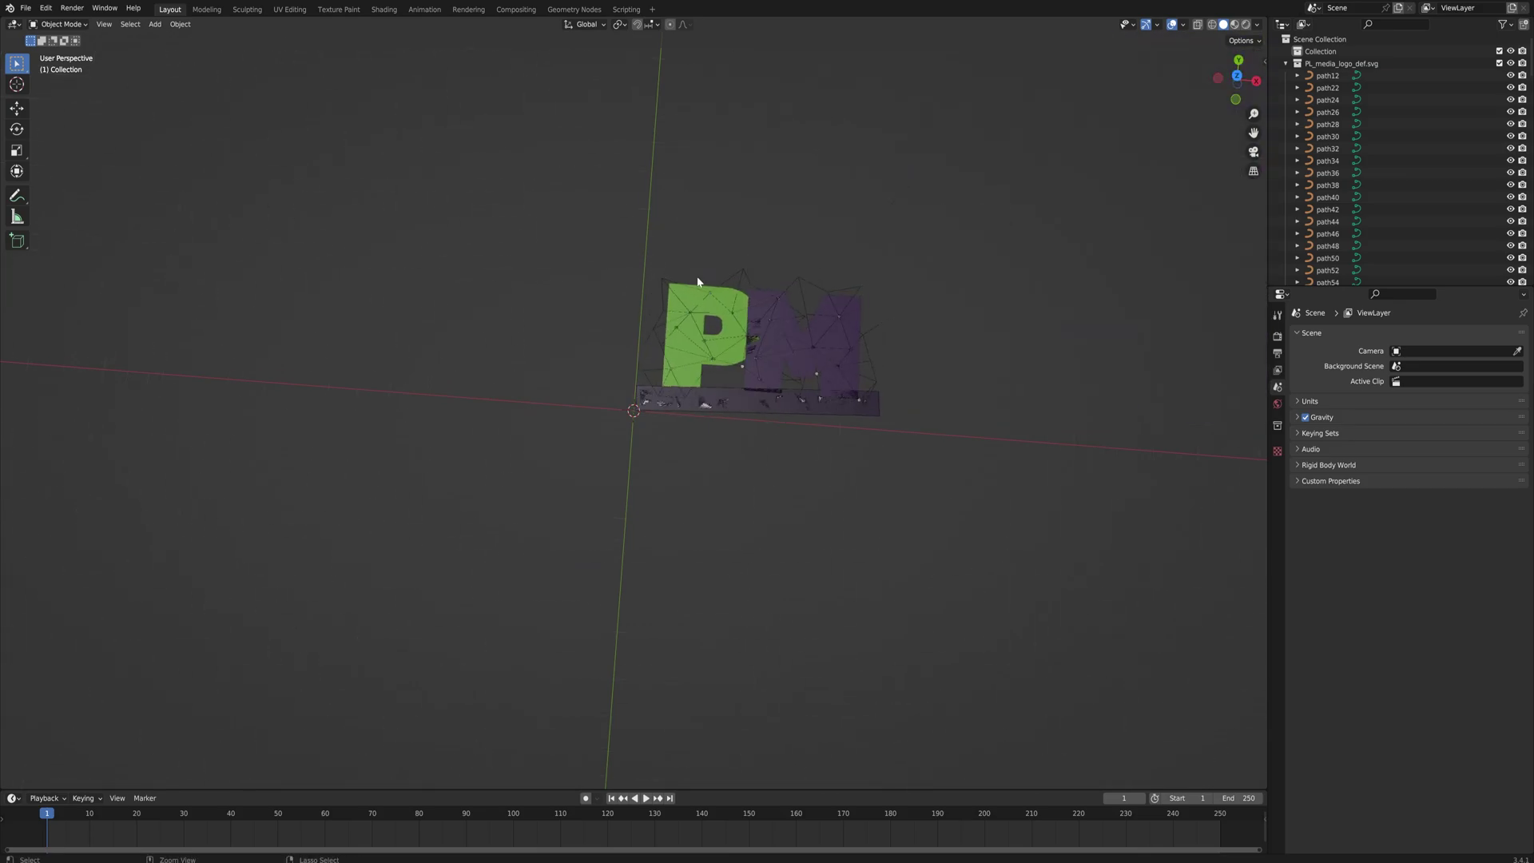
Hide the green P and the purple M so that only the line network and text banner are showing.
shift+middle_drag(783, 348, 746, 381)
middle_drag(744, 438, 816, 434)
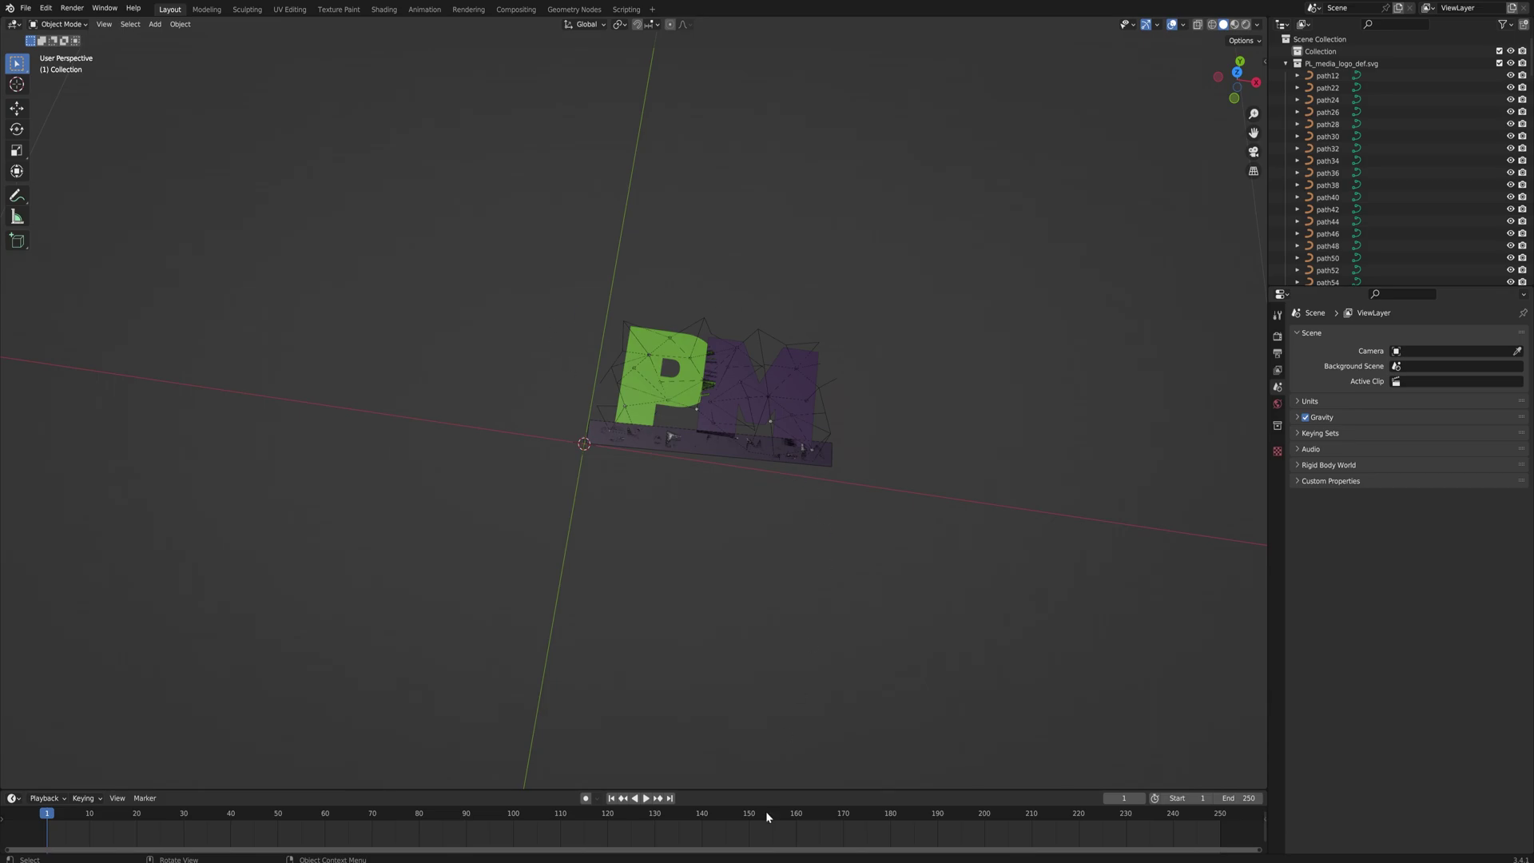
middle_drag(889, 573, 863, 524)
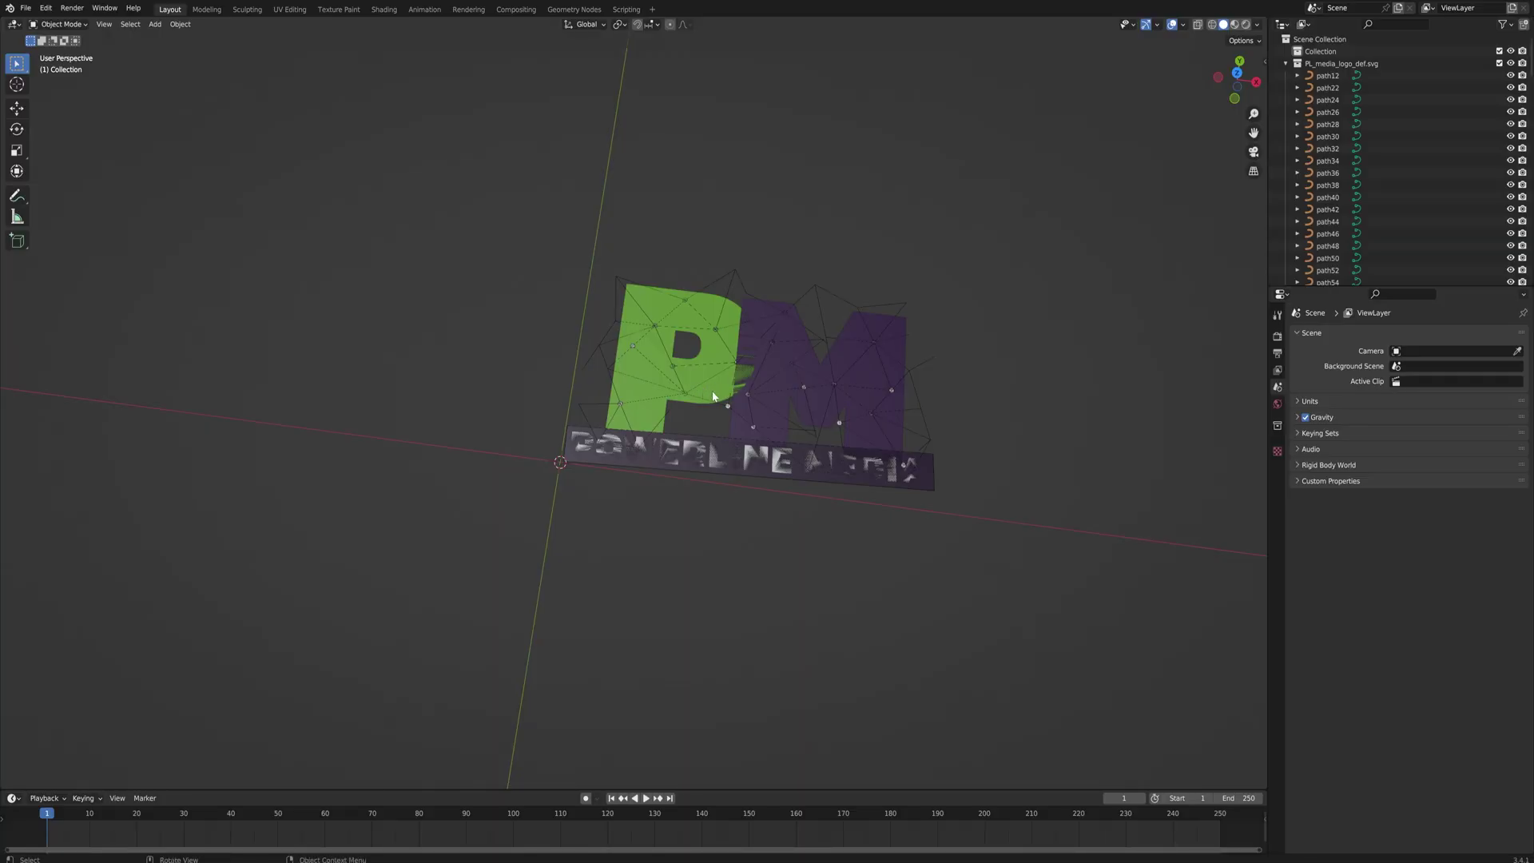
click(713, 396)
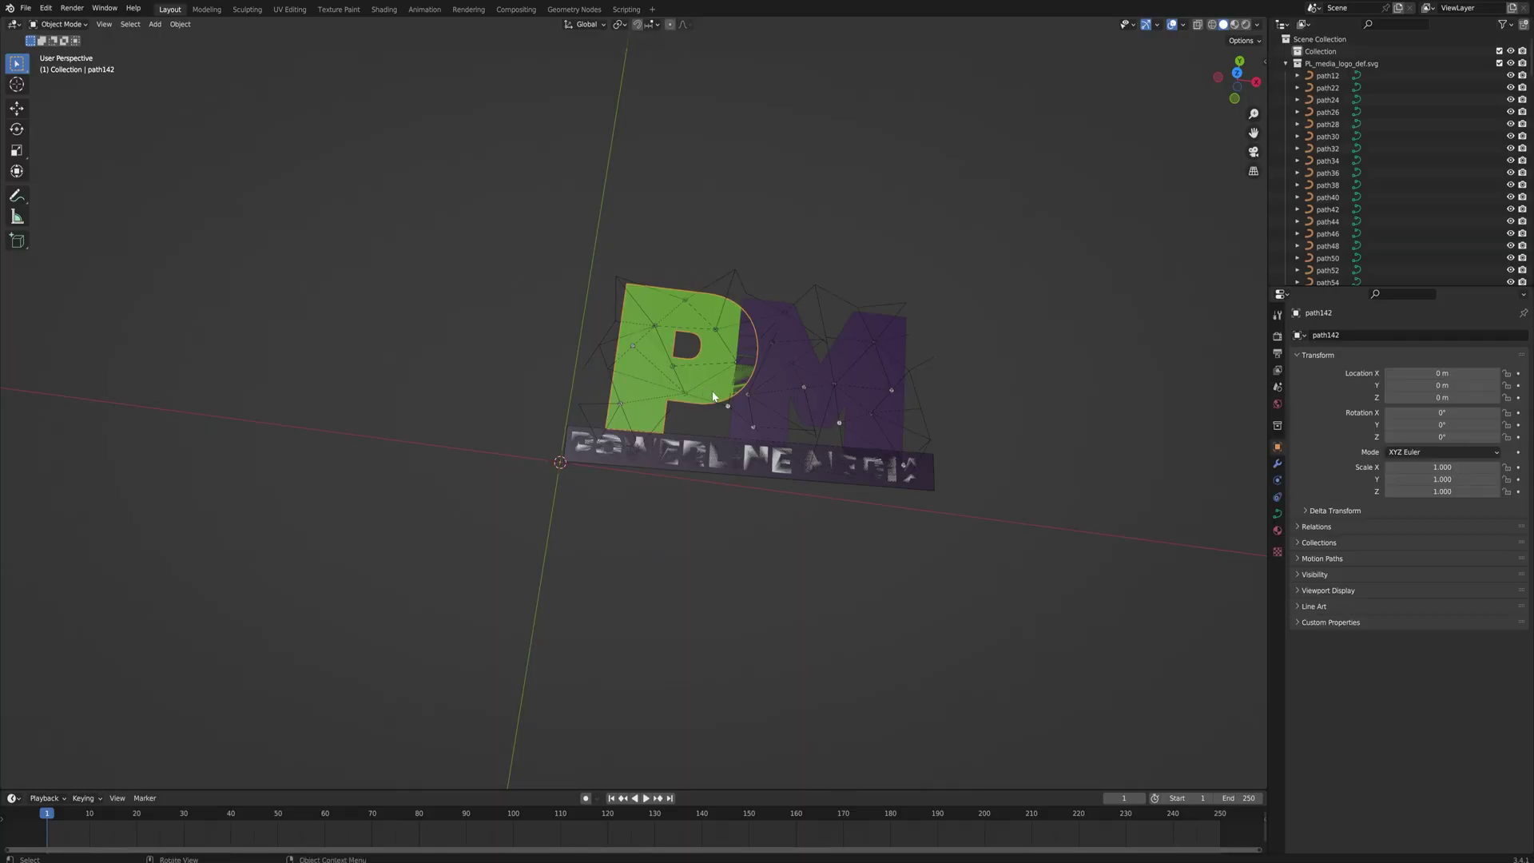
key(h)
click(807, 375)
key(h)
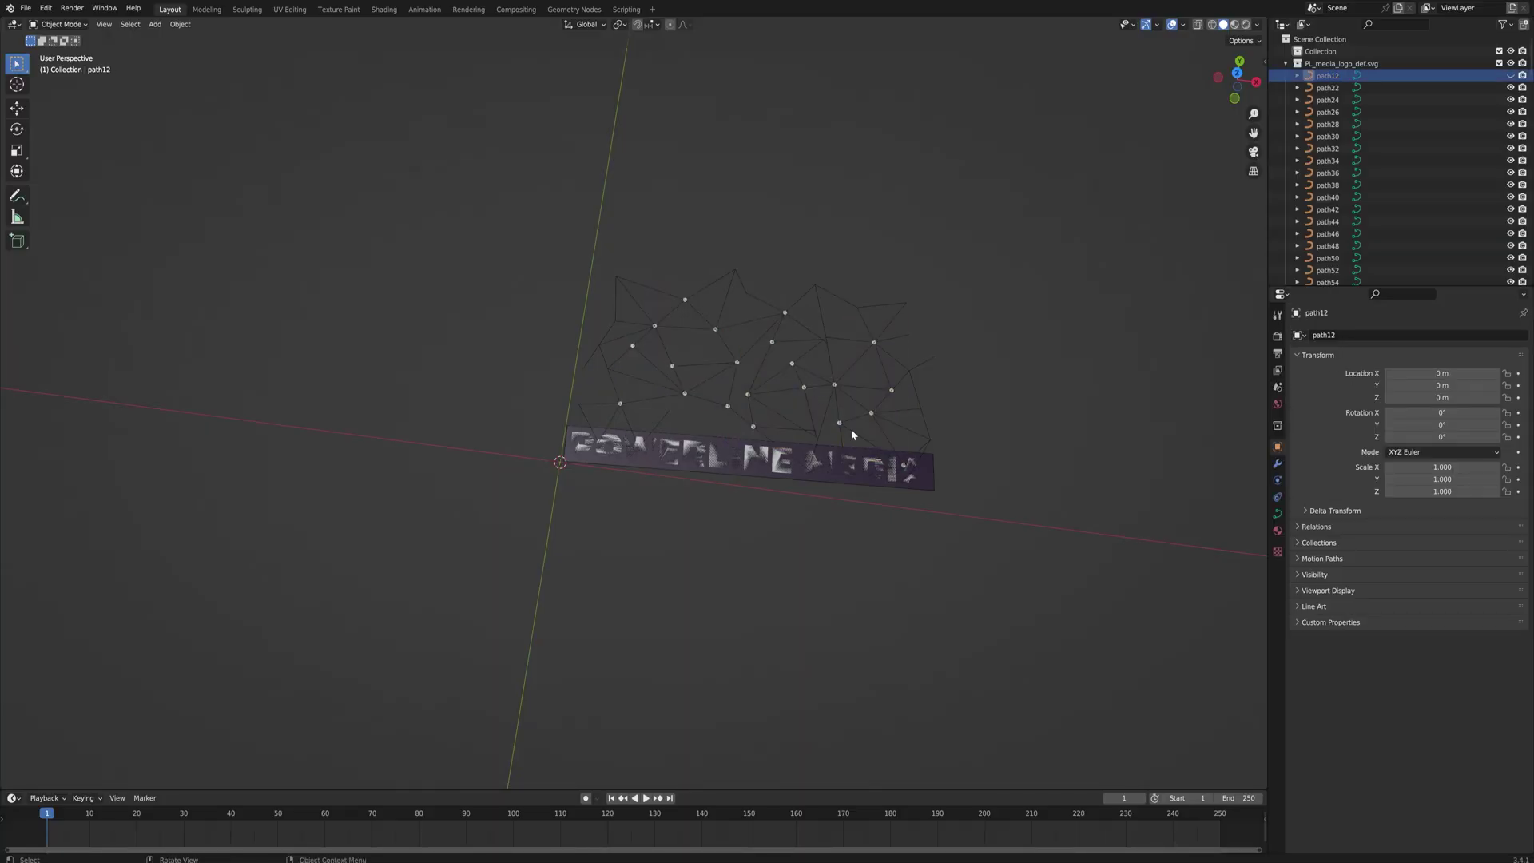
Hide the banner and the POWERLINE MEDIA letters one by one, leaving only the network of lines and dots.
key(h)
click(908, 471)
key(h)
click(893, 471)
key(h)
click(871, 465)
key(h)
click(844, 463)
key(h)
click(806, 465)
key(h)
click(777, 461)
key(h)
click(757, 461)
key(h)
click(736, 462)
key(h)
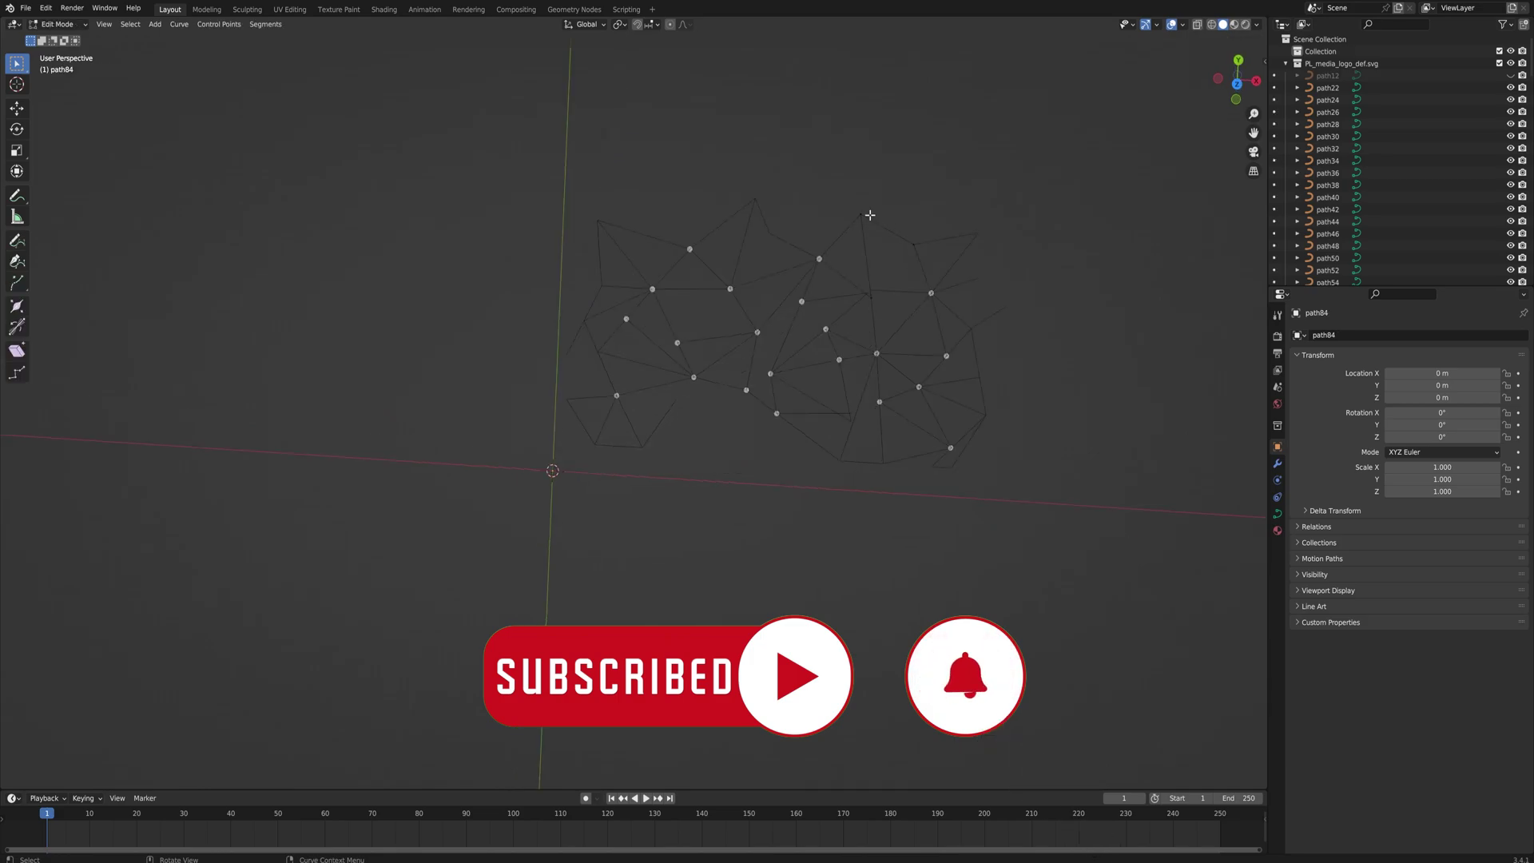
Move a few control points of one network line curve in Edit Mode and return to Object Mode.
drag(853, 205, 908, 240)
key(g)
click(907, 242)
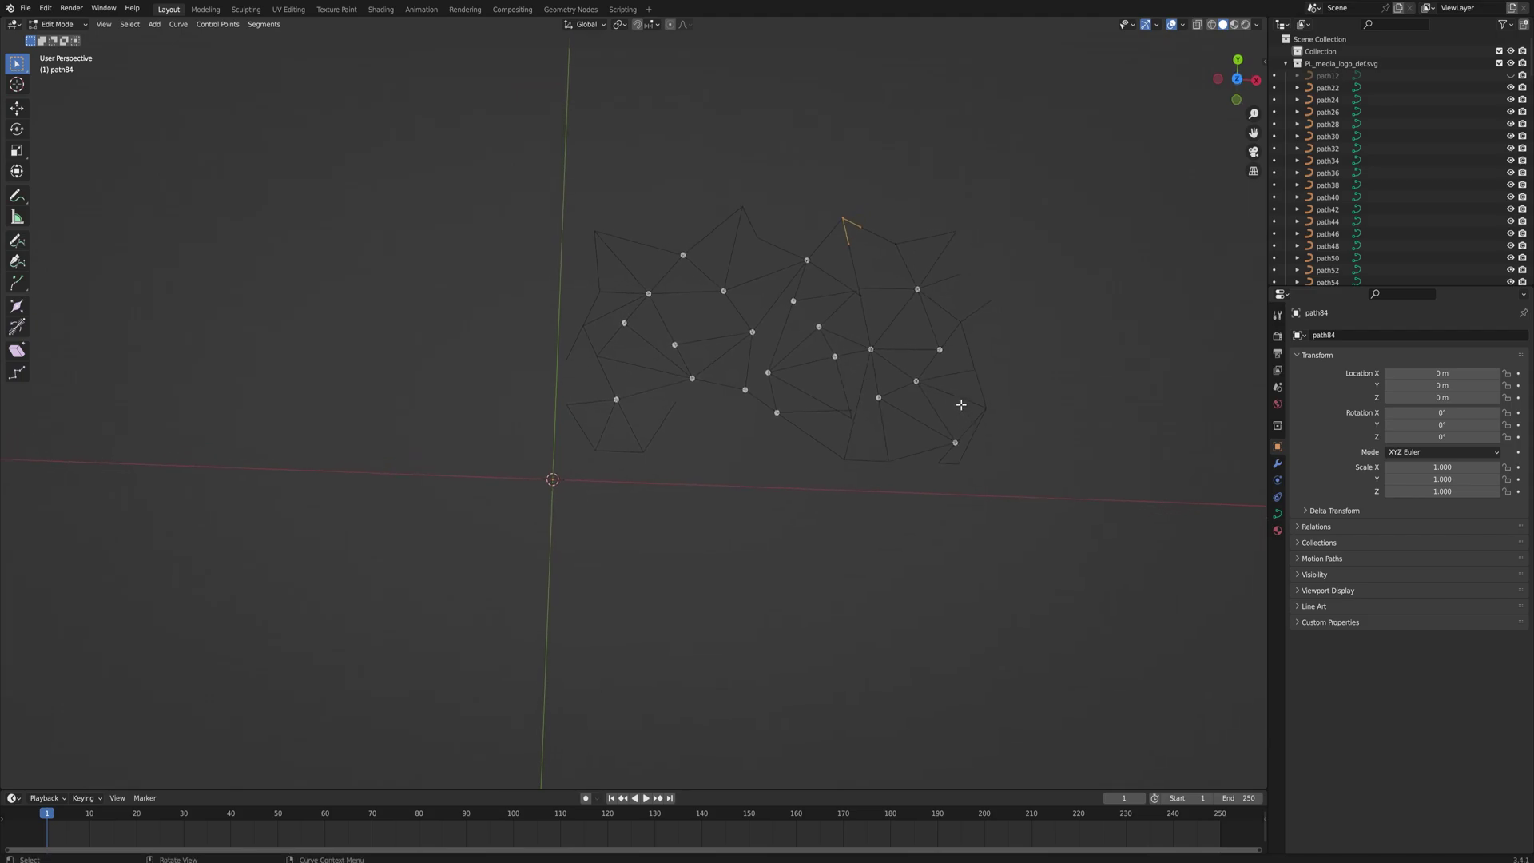
scroll(626, 413, up, 3)
scroll(939, 463, down, 3)
middle_drag(939, 463, 1026, 534)
key(Tab)
Delete all the network lines and dots, and unhide the hidden letters, text and banner.
drag(1086, 643, 532, 308)
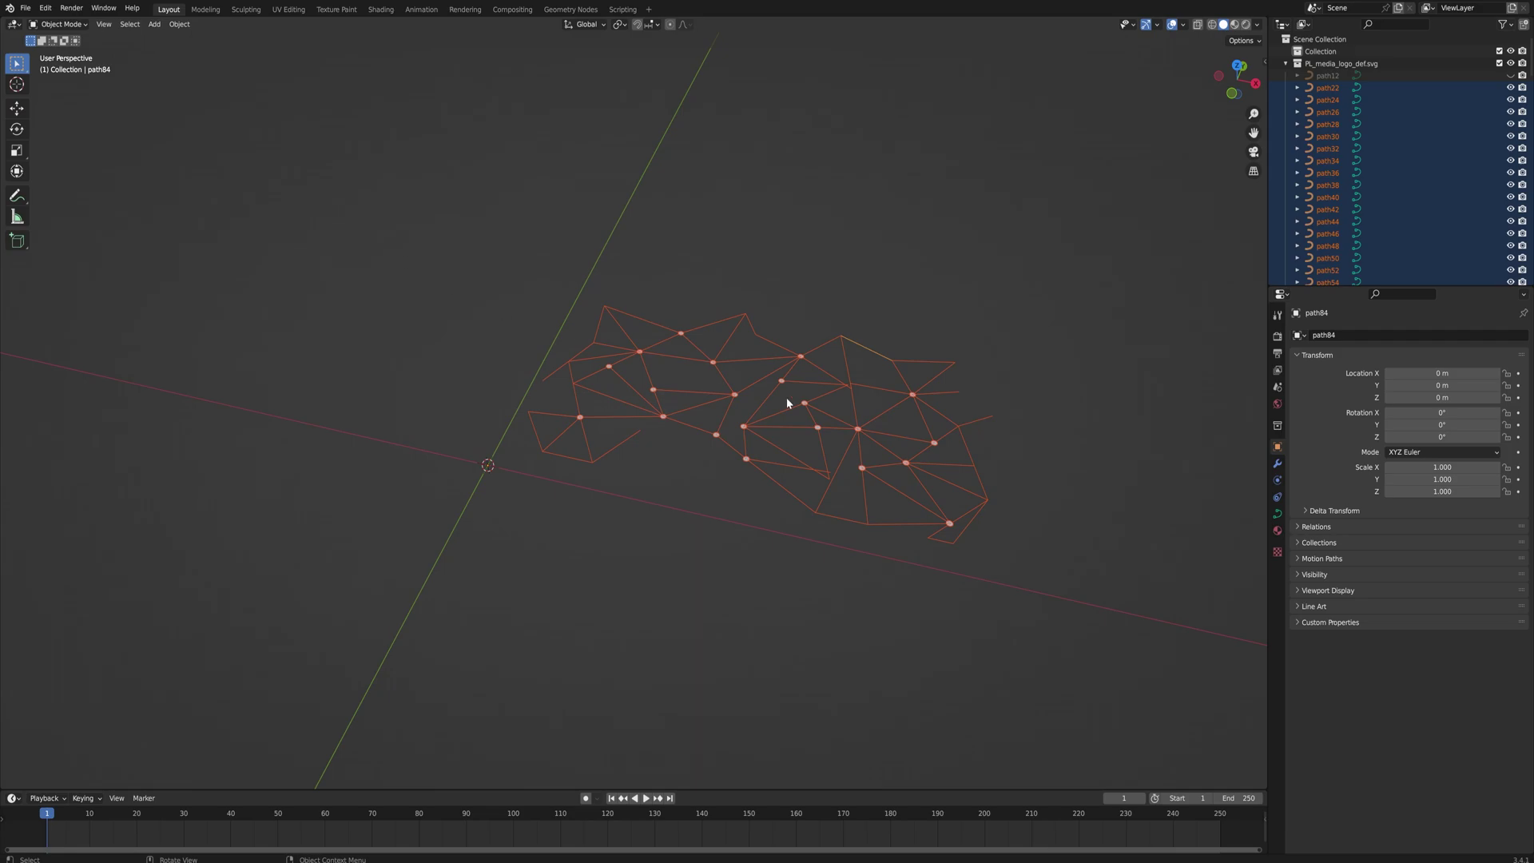
key(Delete)
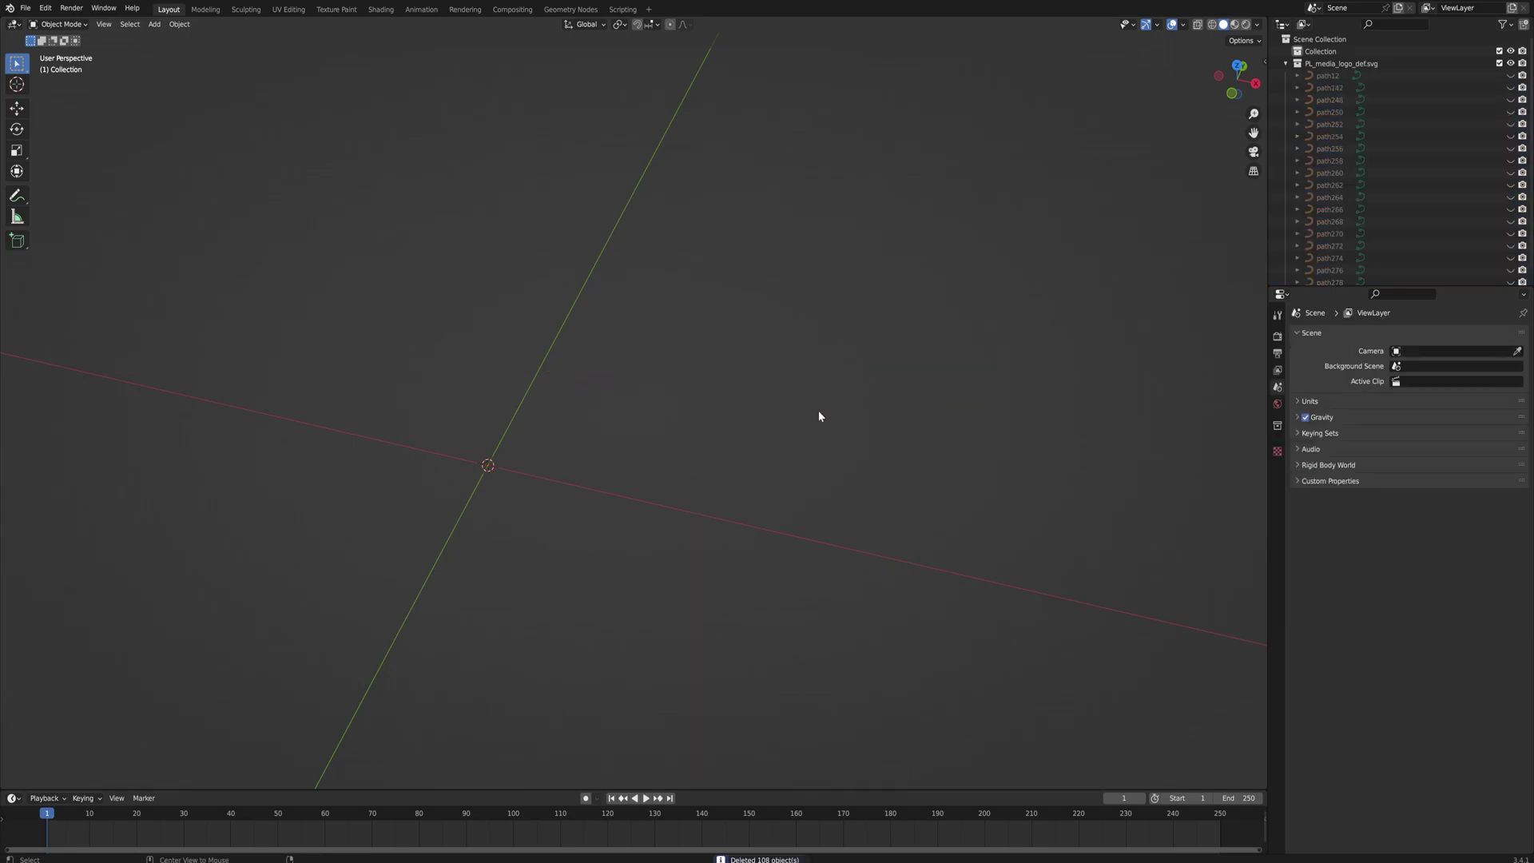
key(ctrl+z)
click(880, 572)
mouse_move(785, 318)
middle_down()
mouse_move(793, 363)
mouse_move(791, 315)
middle_up()
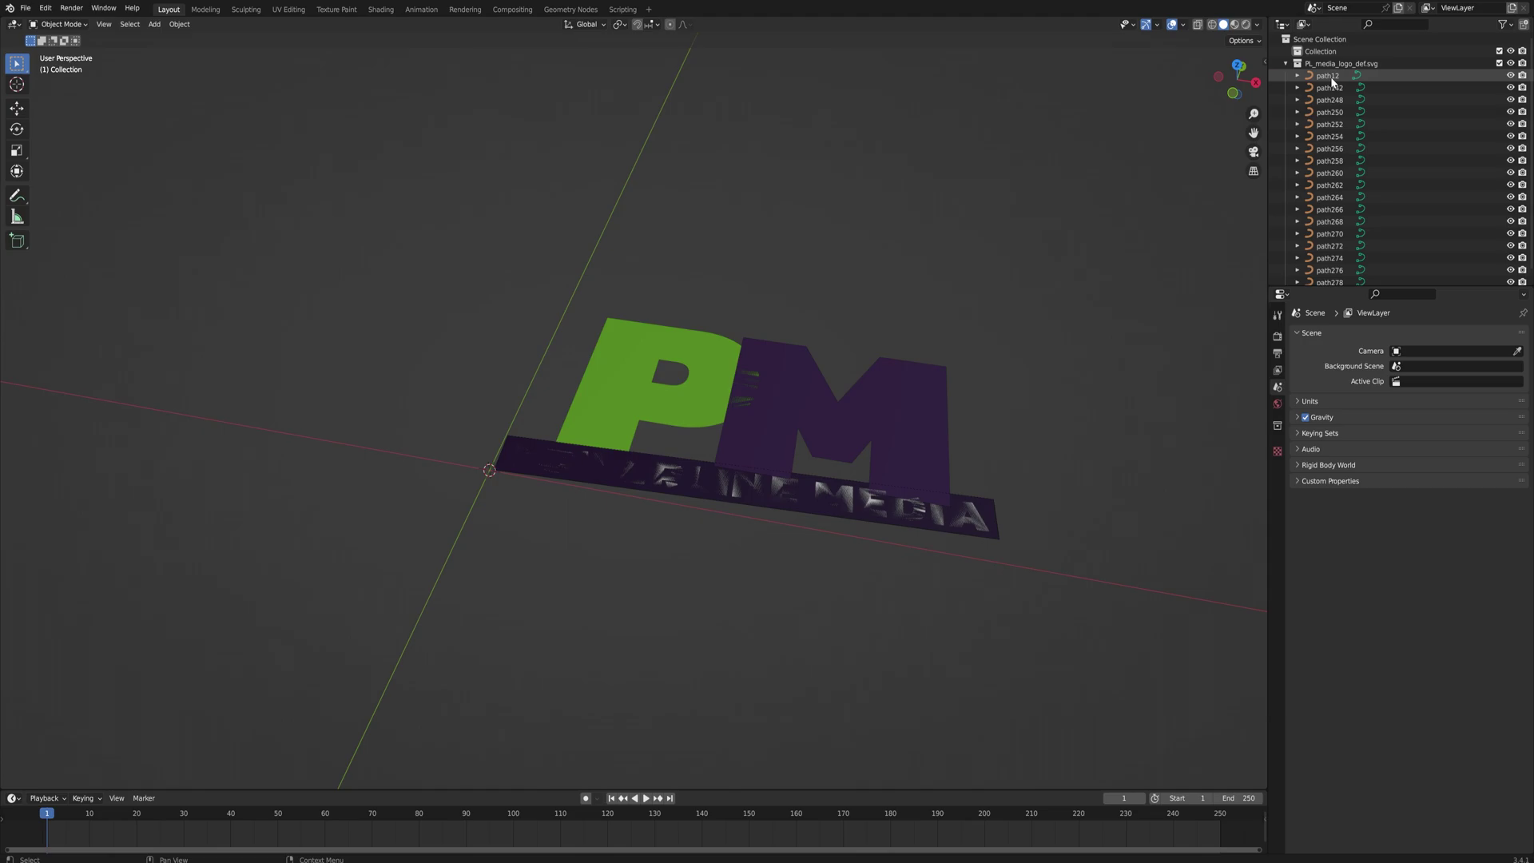
Hide the dark banner behind the text and delete the thin rectangular outline around it.
click(995, 516)
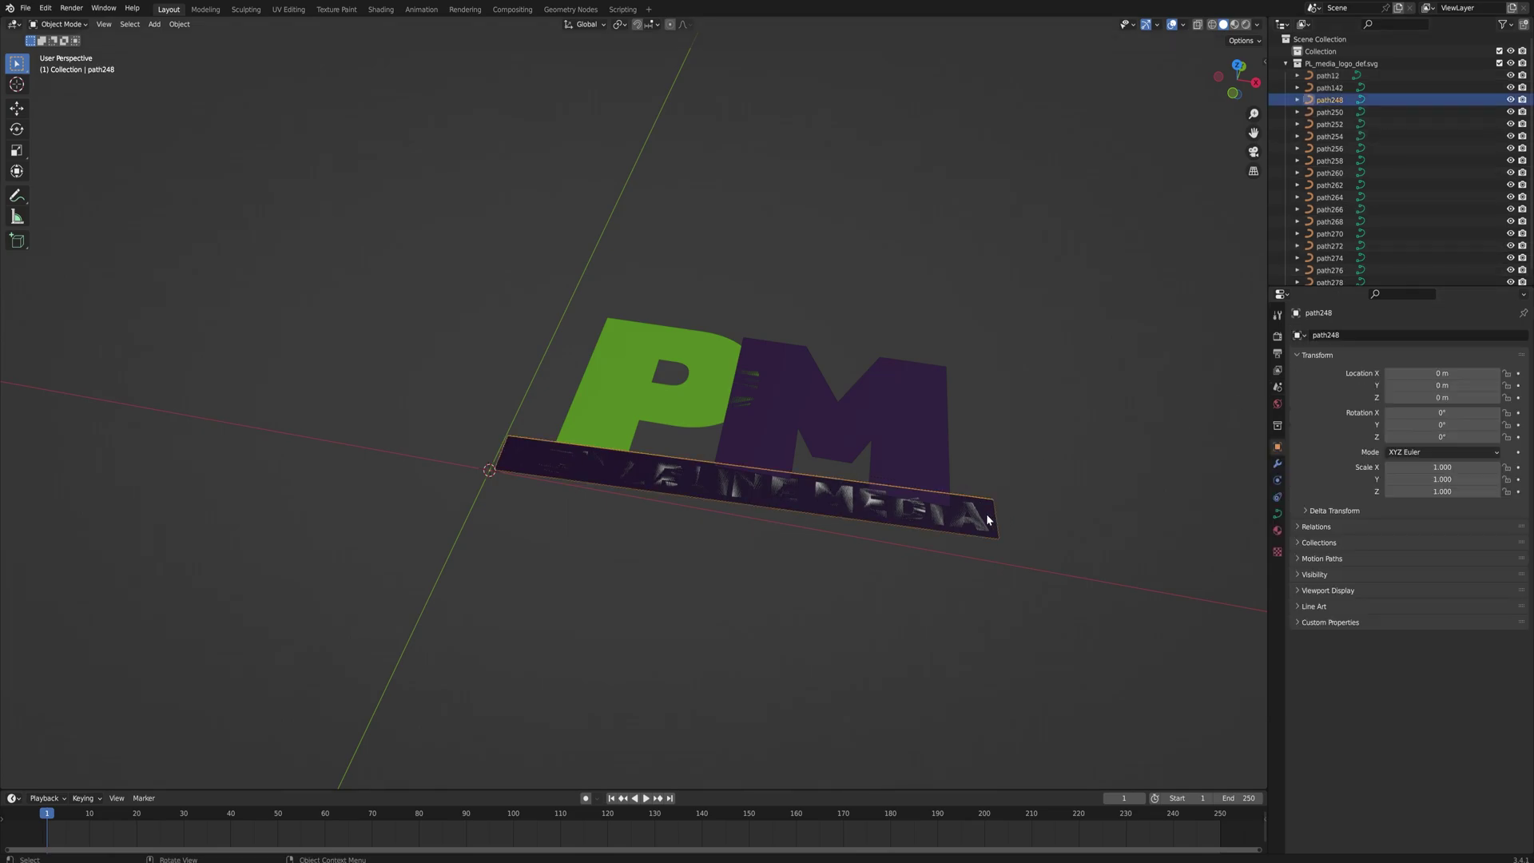
key(h)
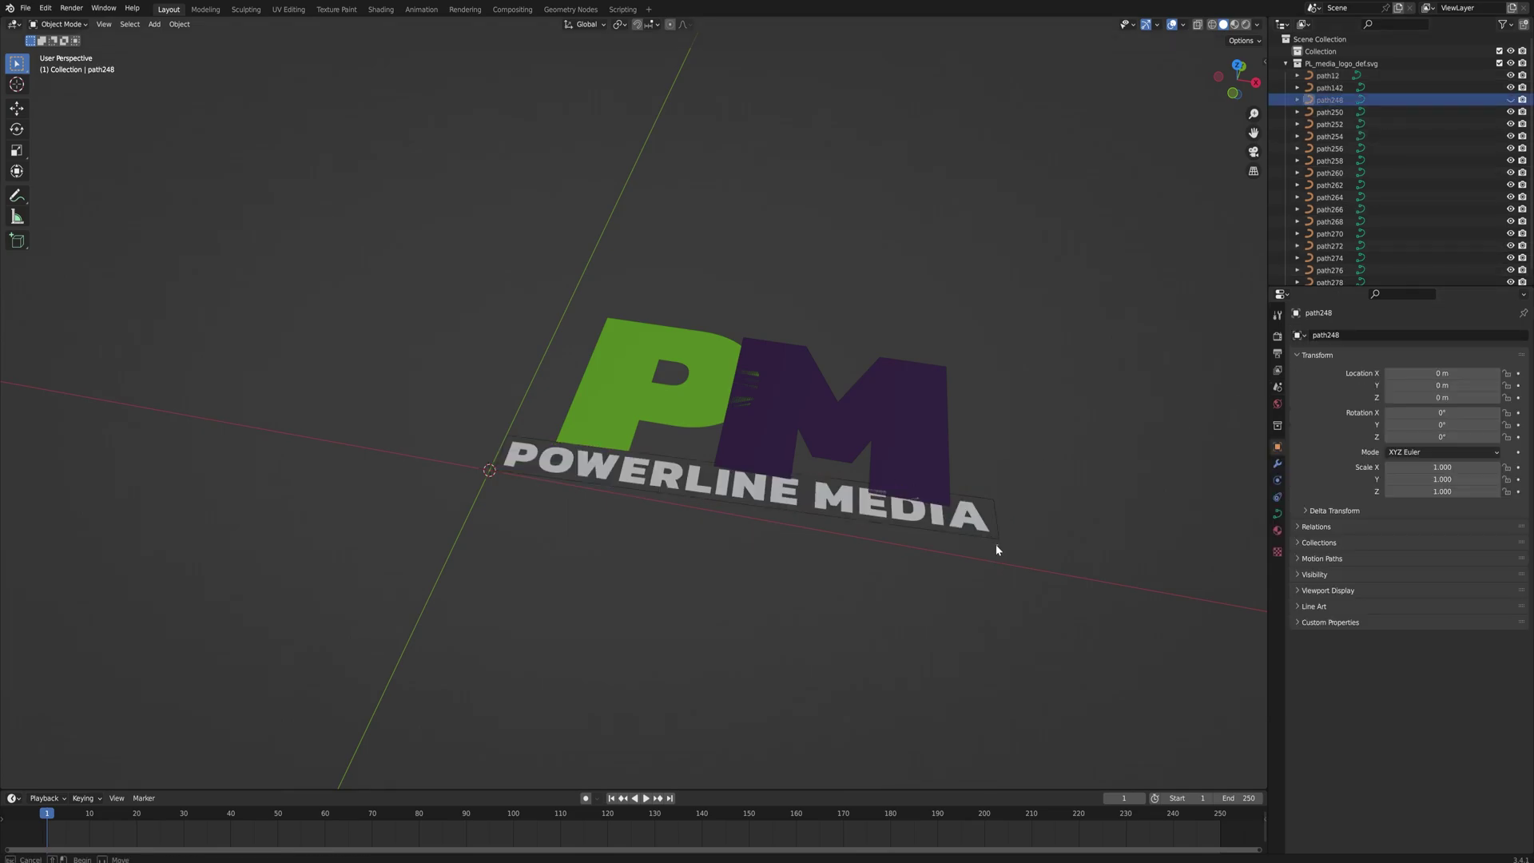
click(995, 540)
key(x)
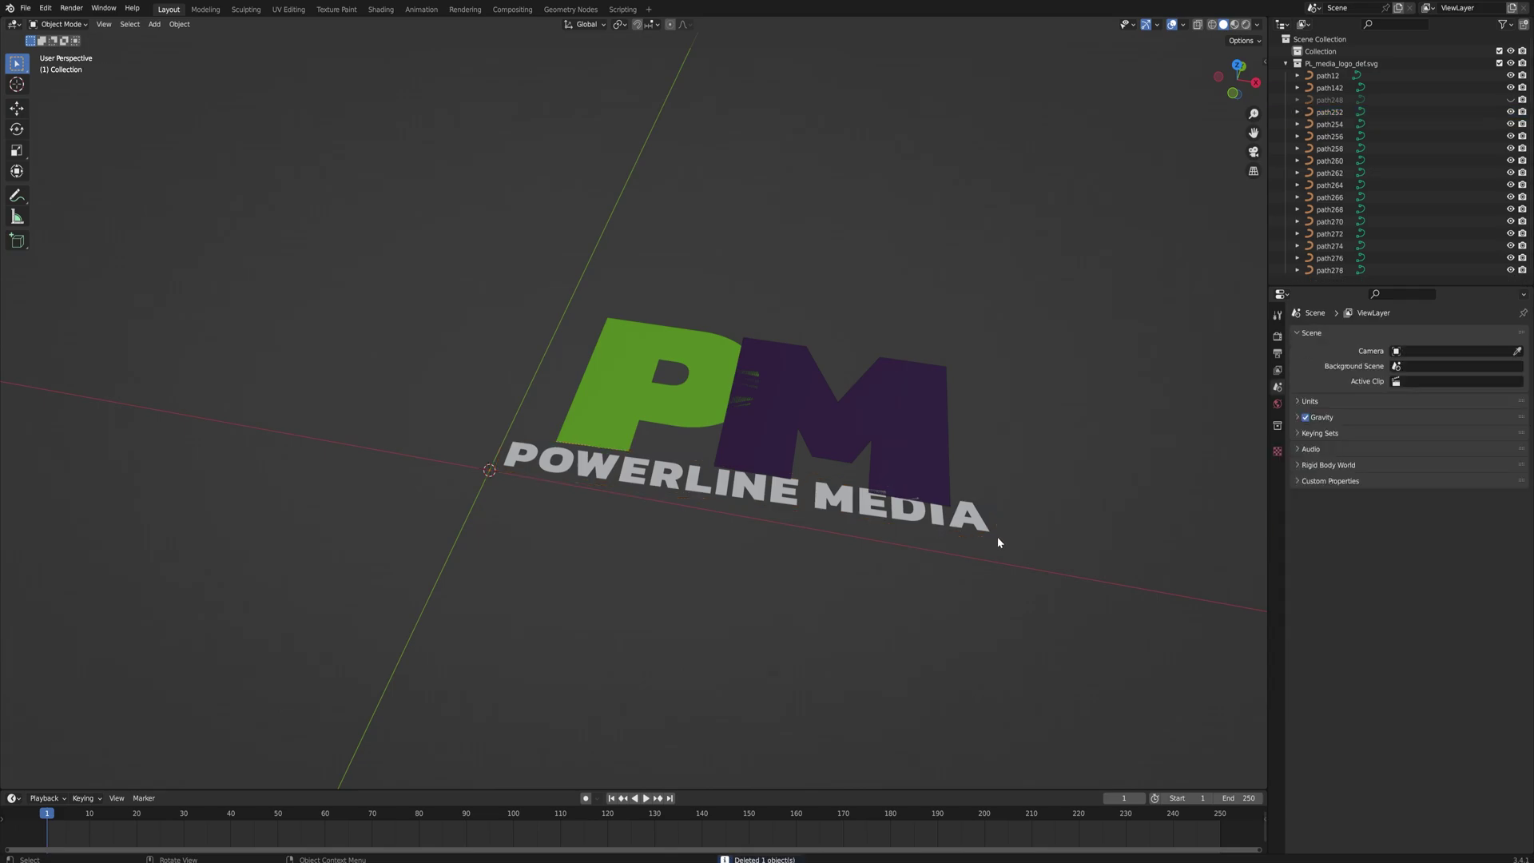
Join all the POWERLINE MEDIA letters into one curve object and unhide the banner behind them.
drag(999, 541, 882, 516)
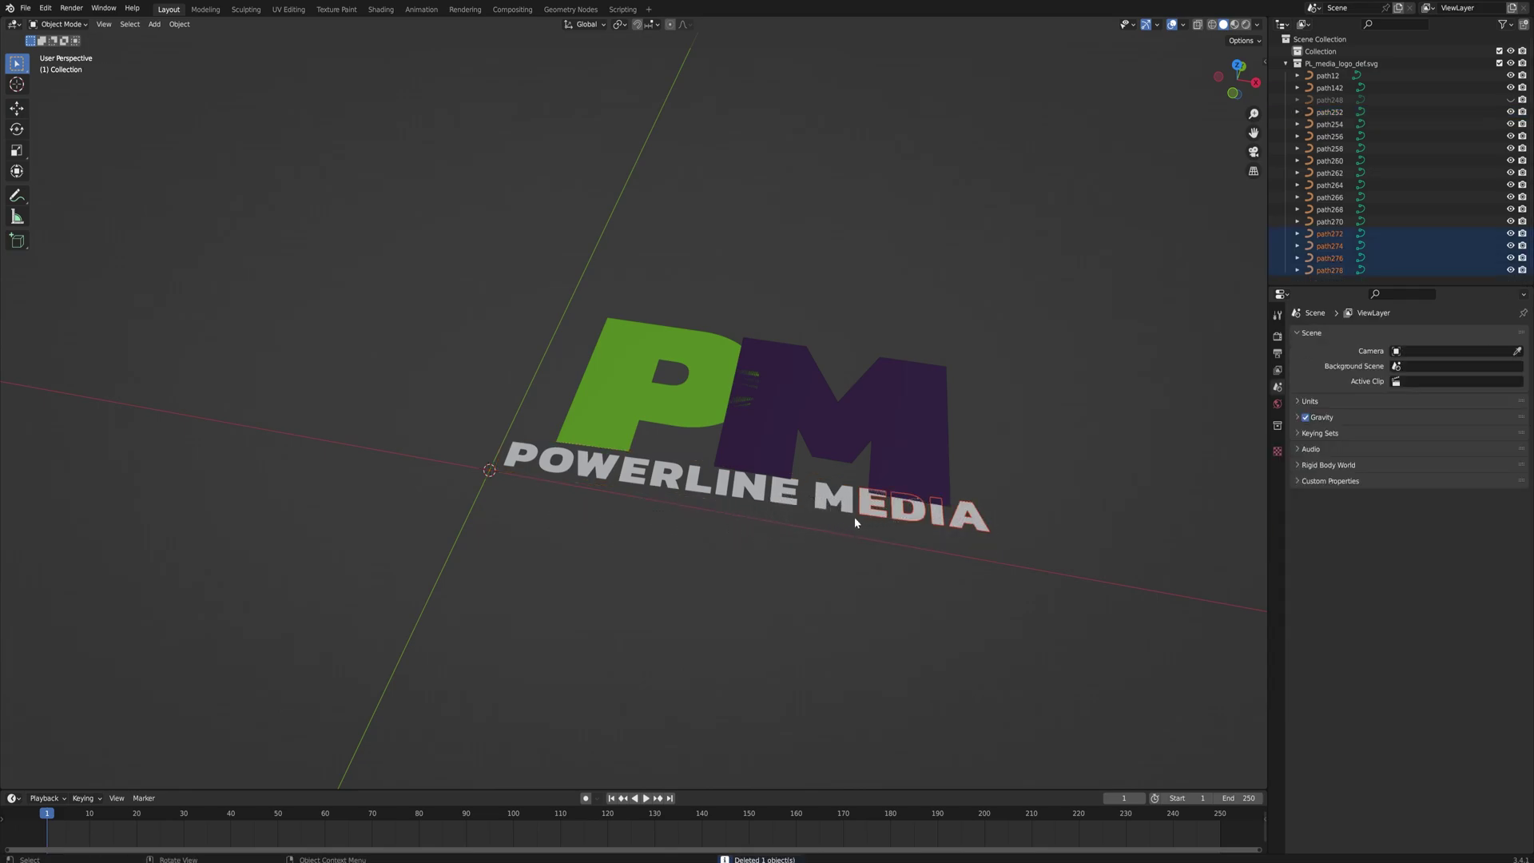
shift+click(831, 511)
shift+click(754, 497)
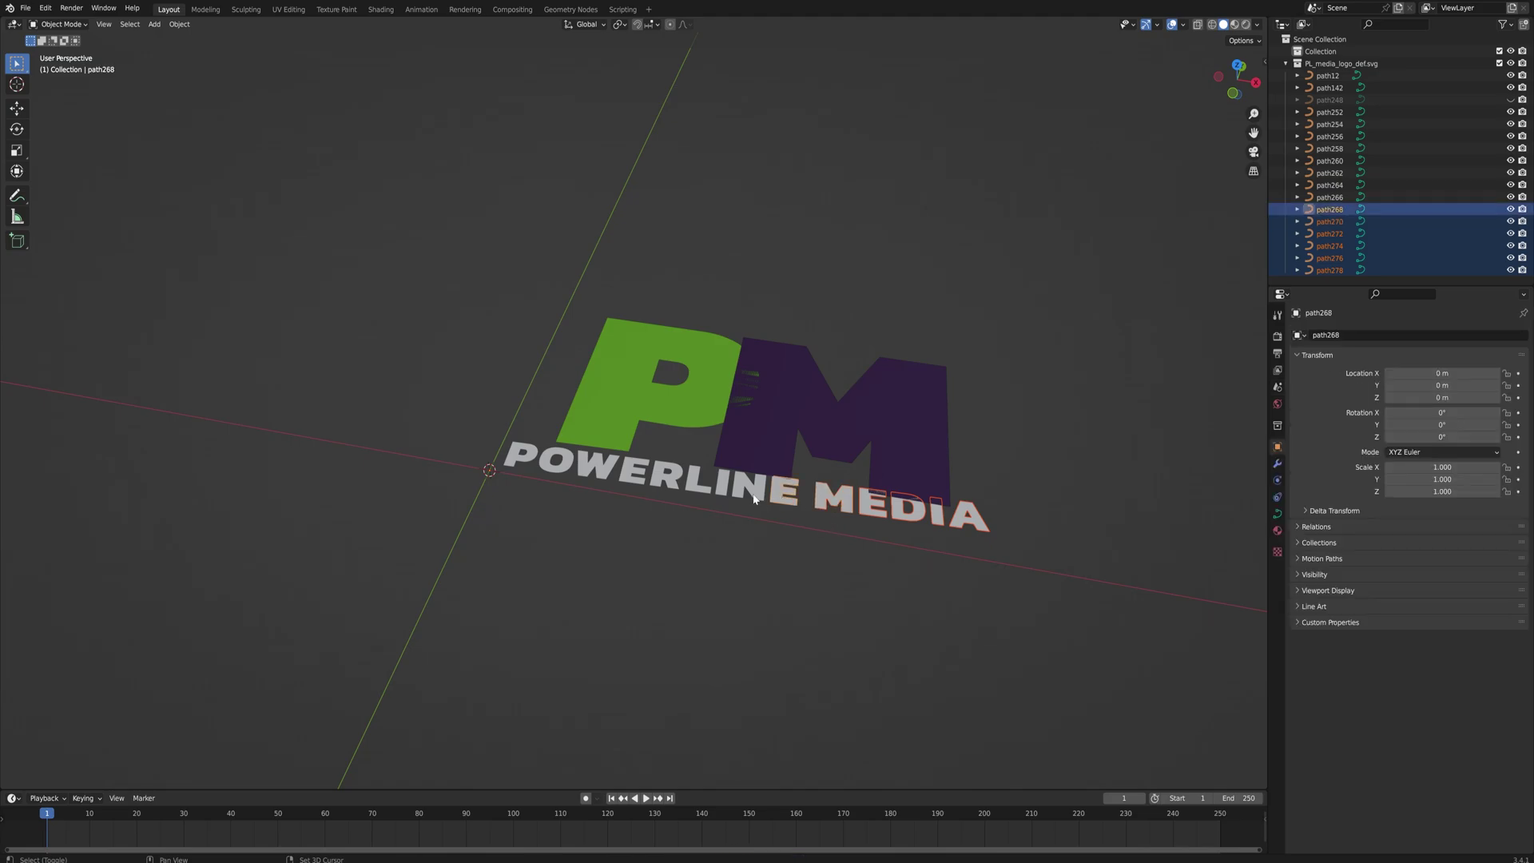
shift+click(703, 489)
shift+click(655, 487)
shift+click(578, 495)
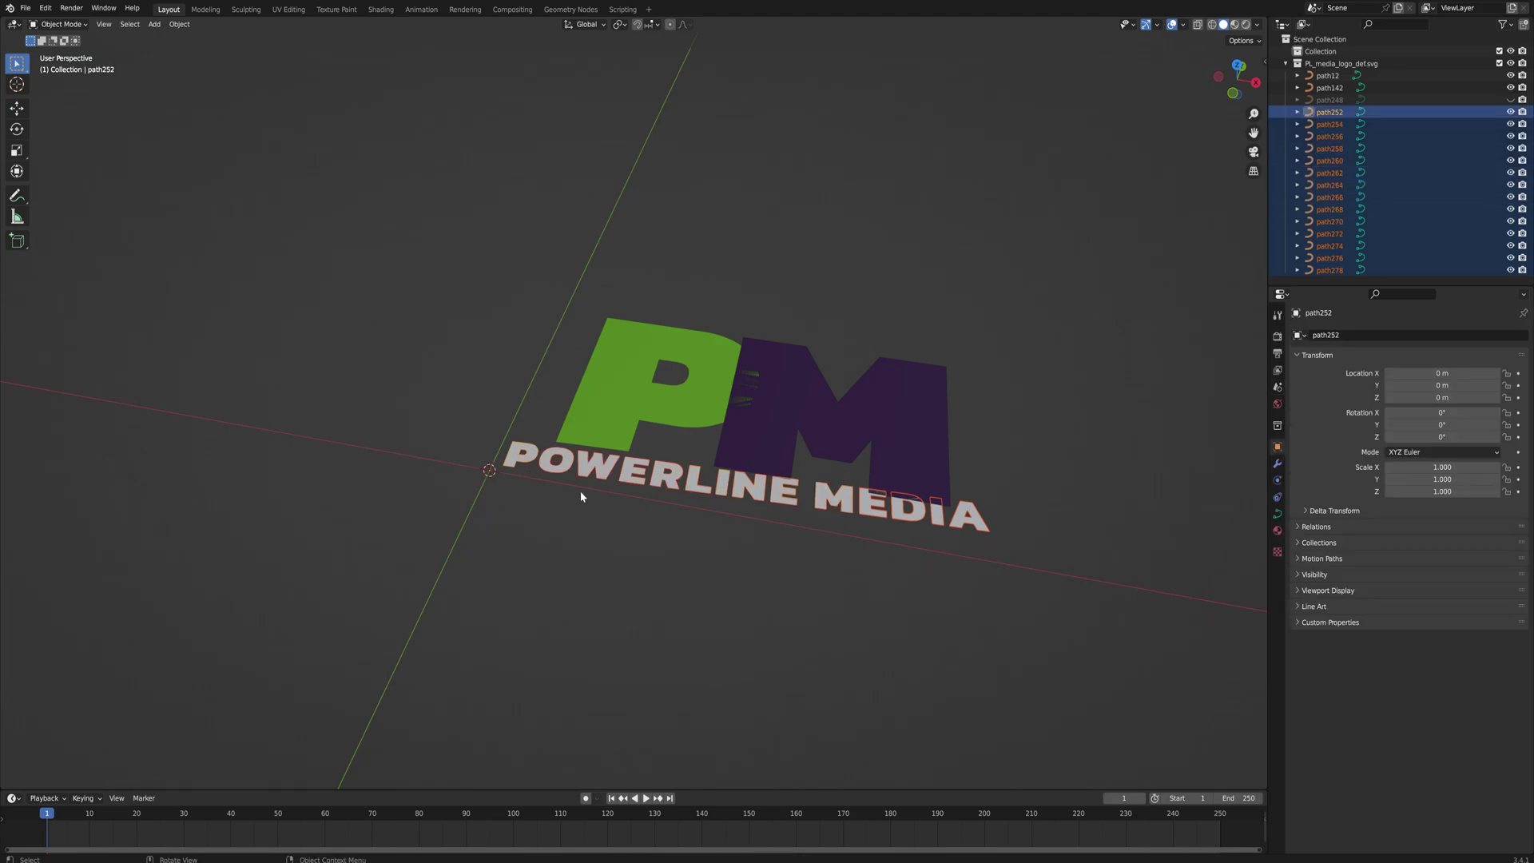
key(ctrl+j)
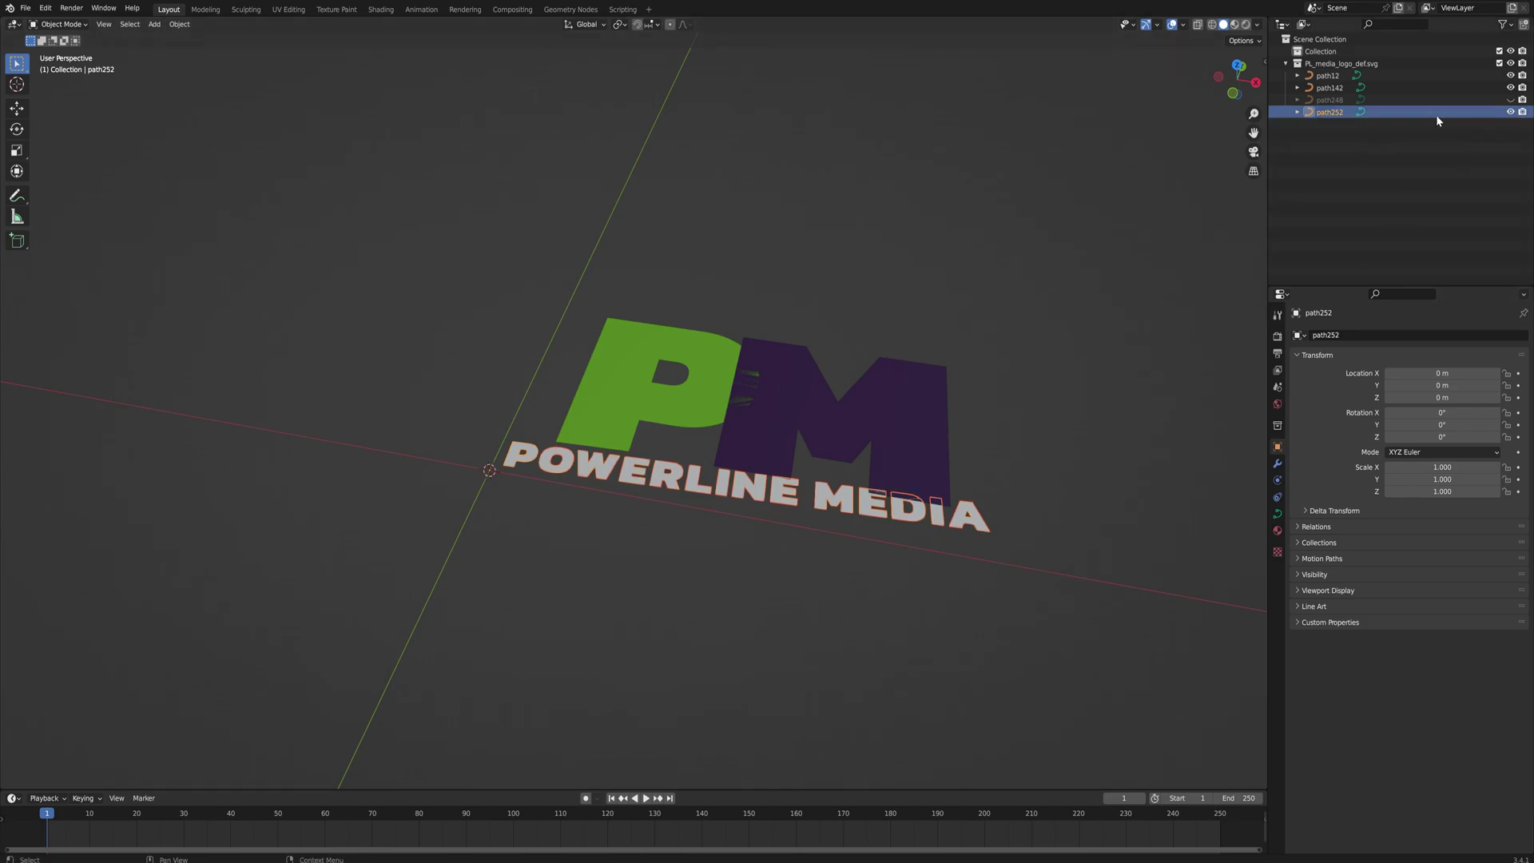
click(1510, 100)
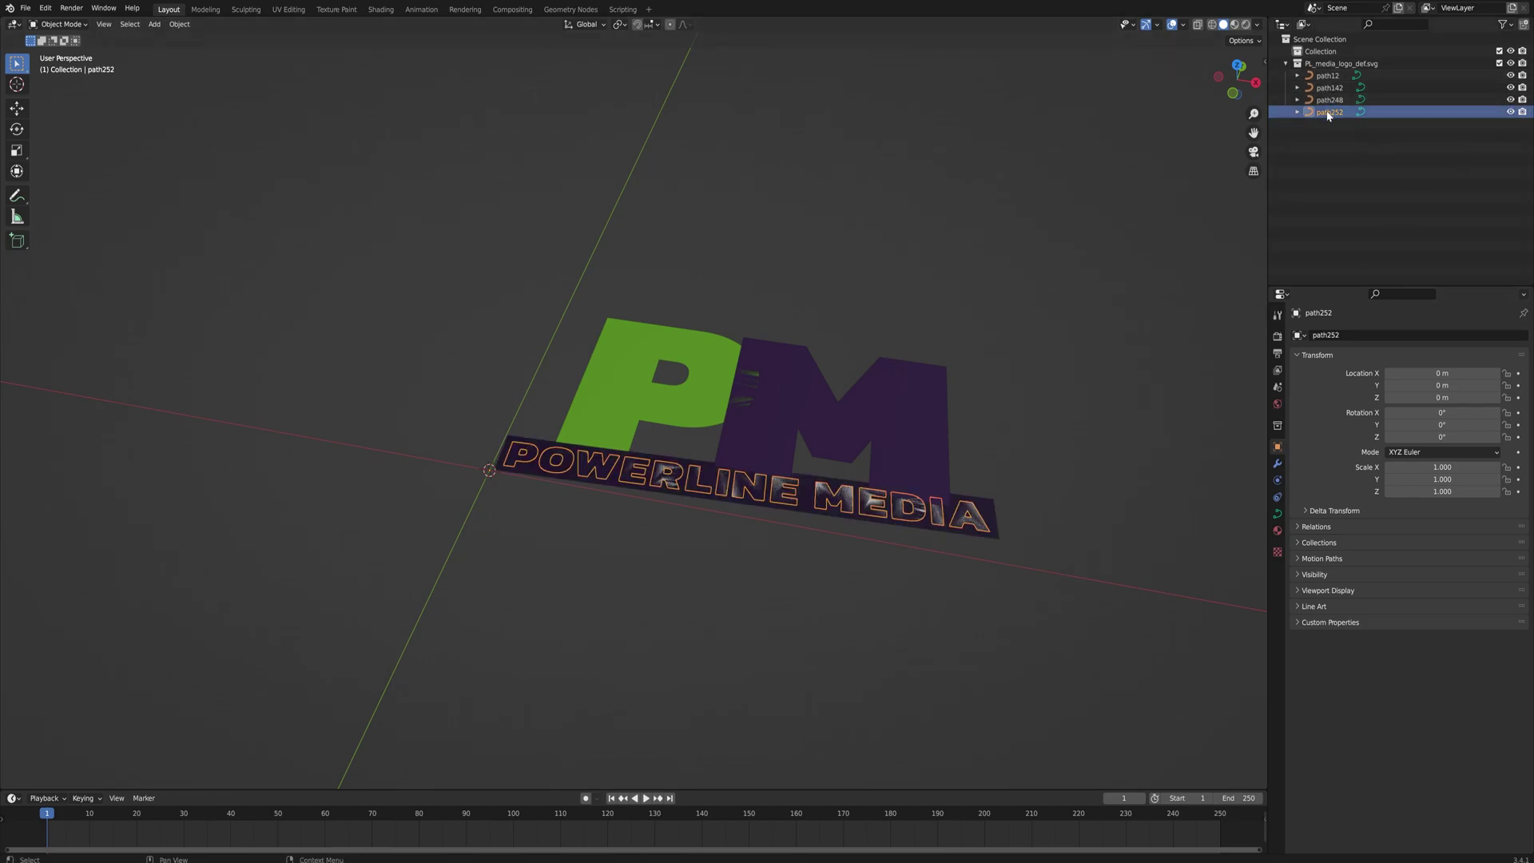
click(1118, 368)
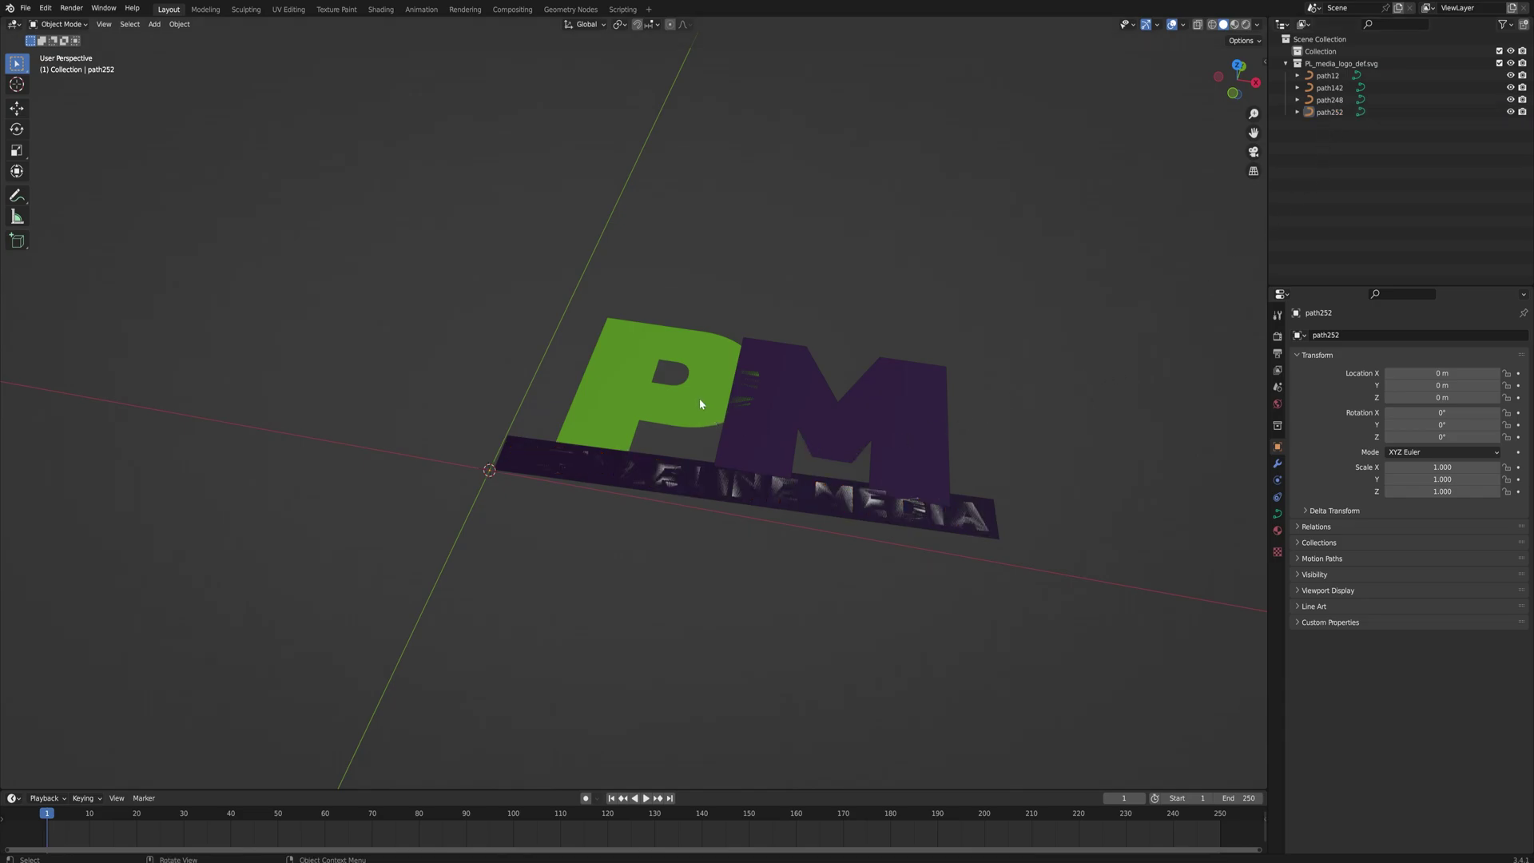
Extrude the green P curve 0.03 m through its geometry settings.
click(693, 352)
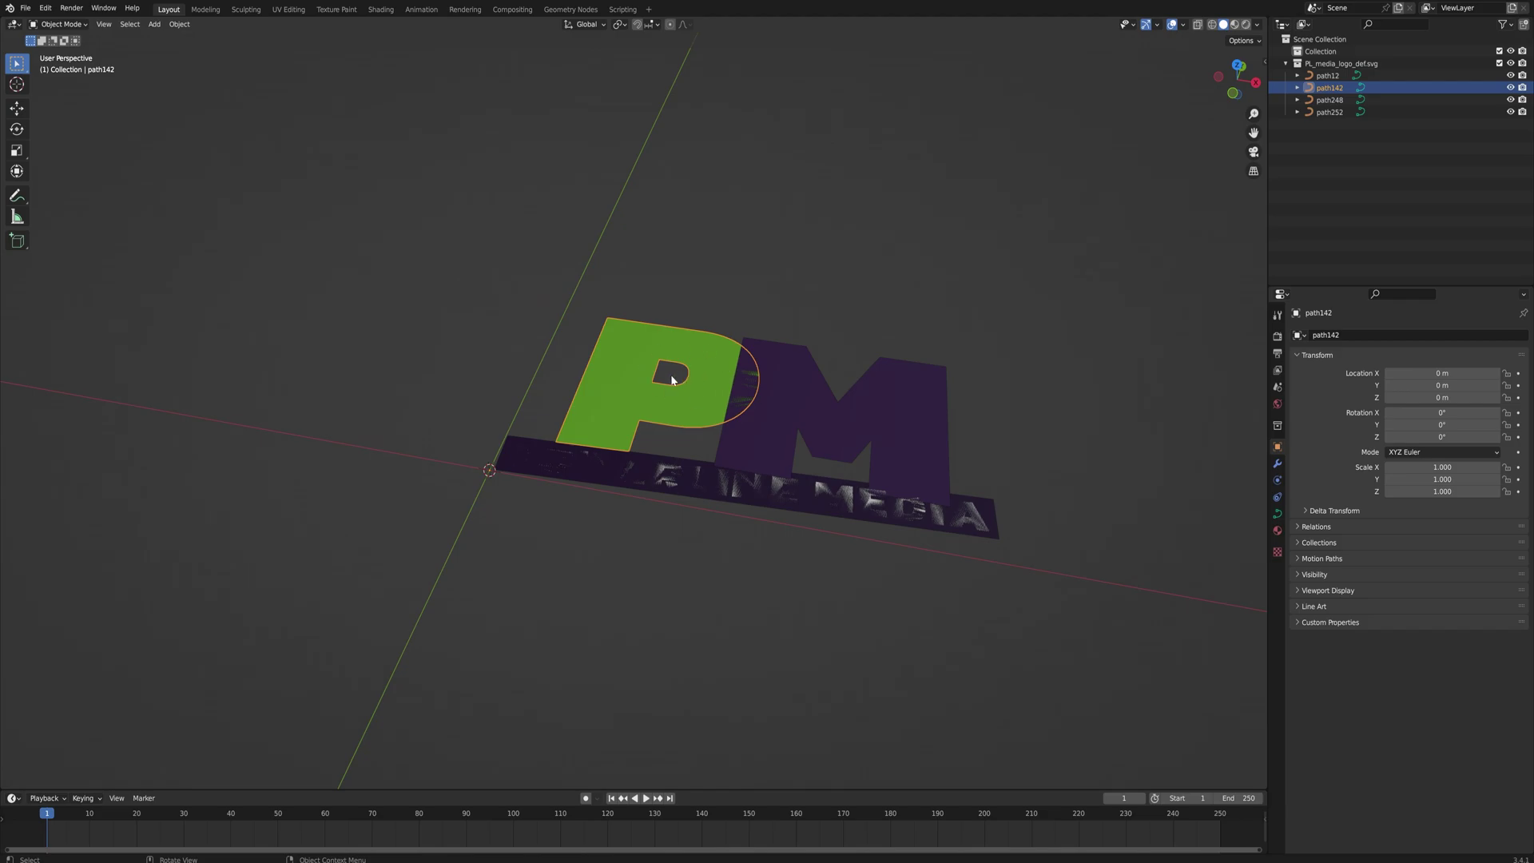
click(1276, 516)
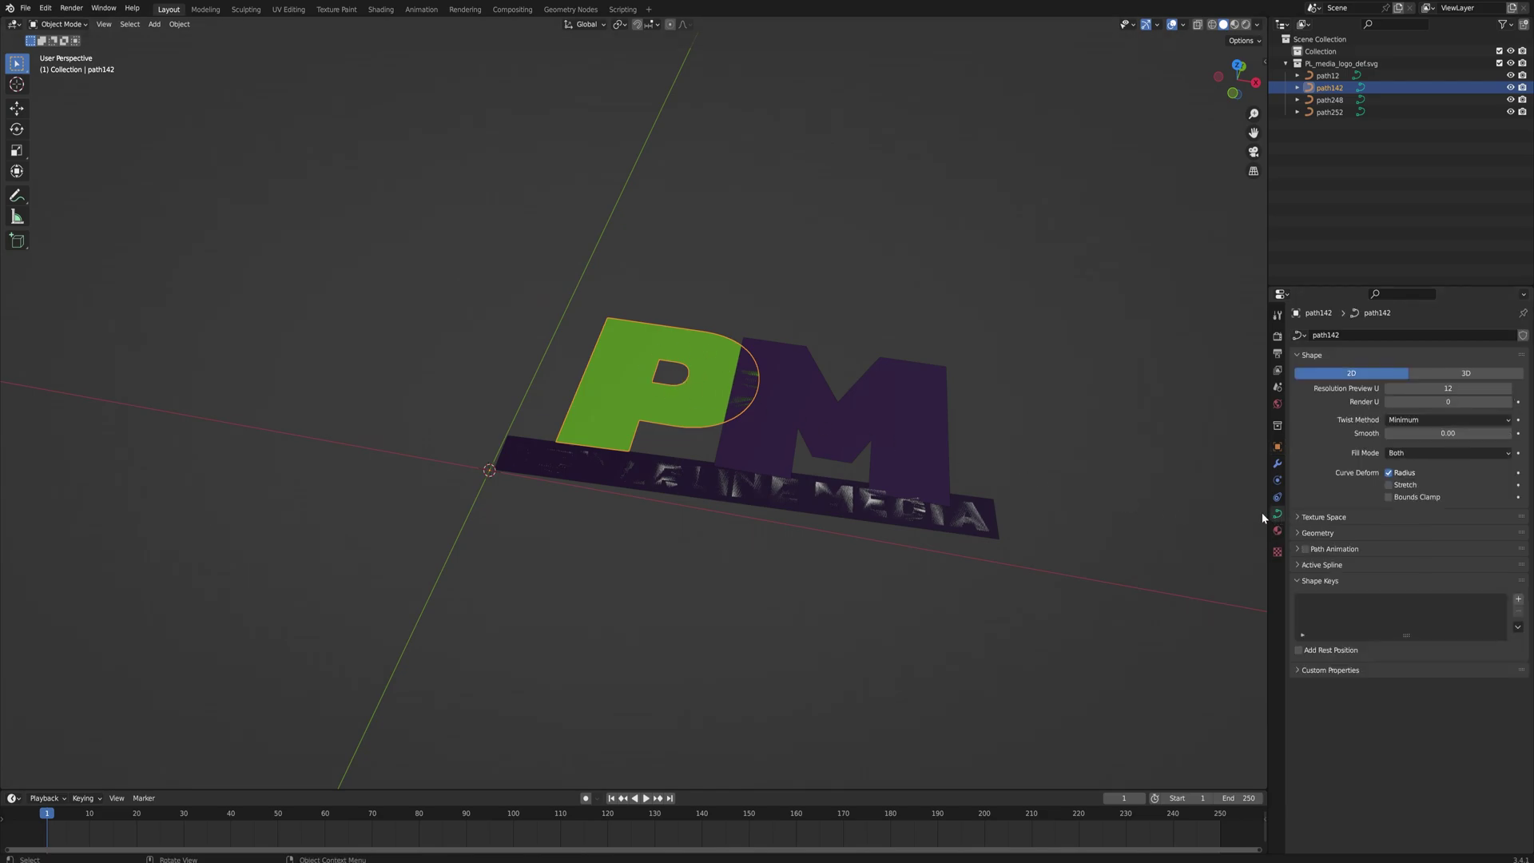
click(1298, 532)
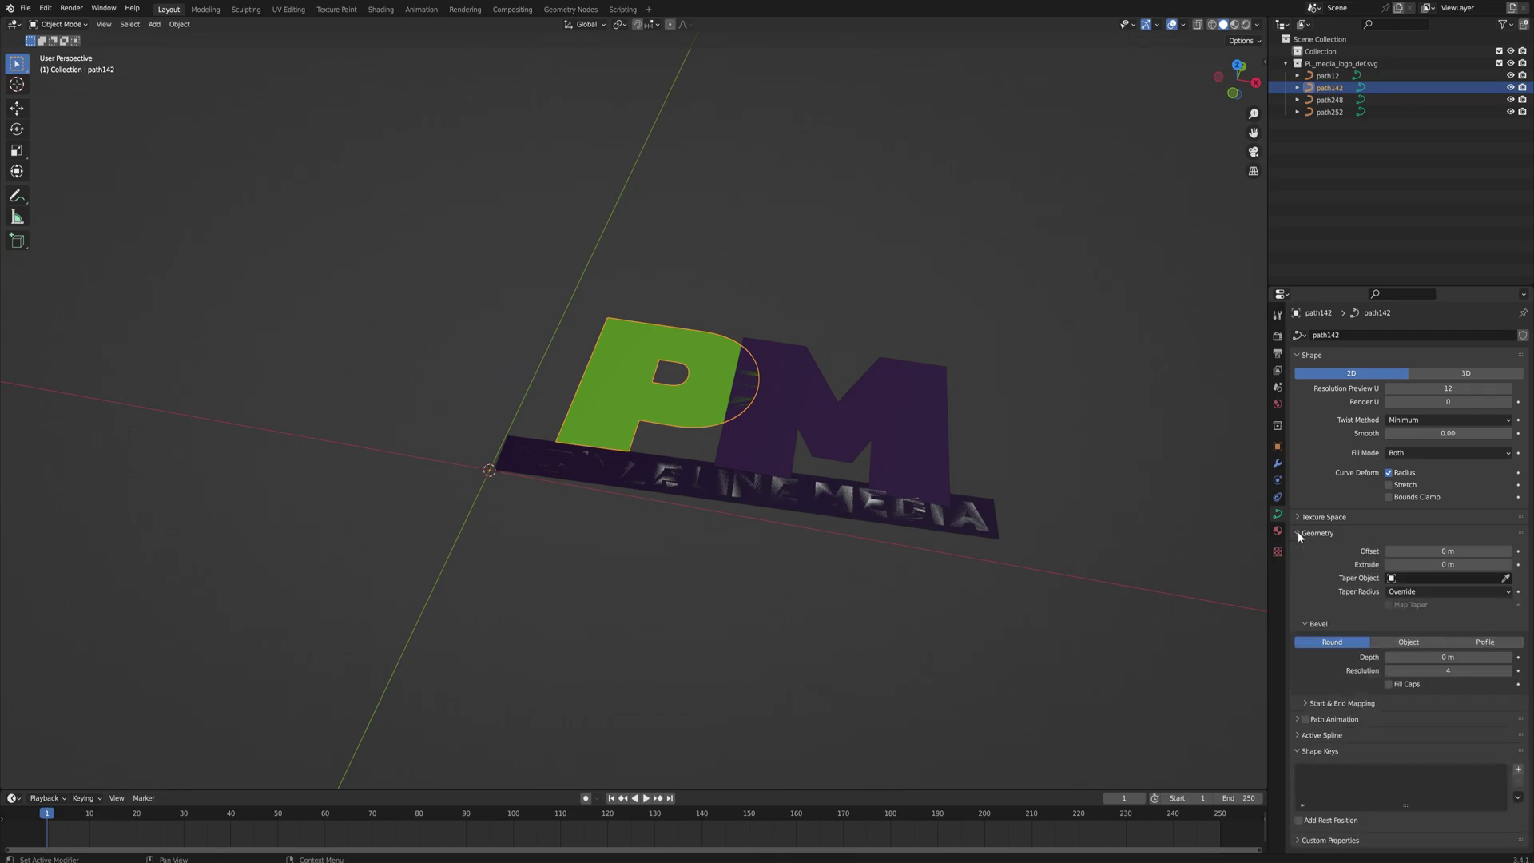
mouse_move(1447, 564)
mouse_down()
mouse_move(1494, 564)
mouse_move(1462, 564)
mouse_up()
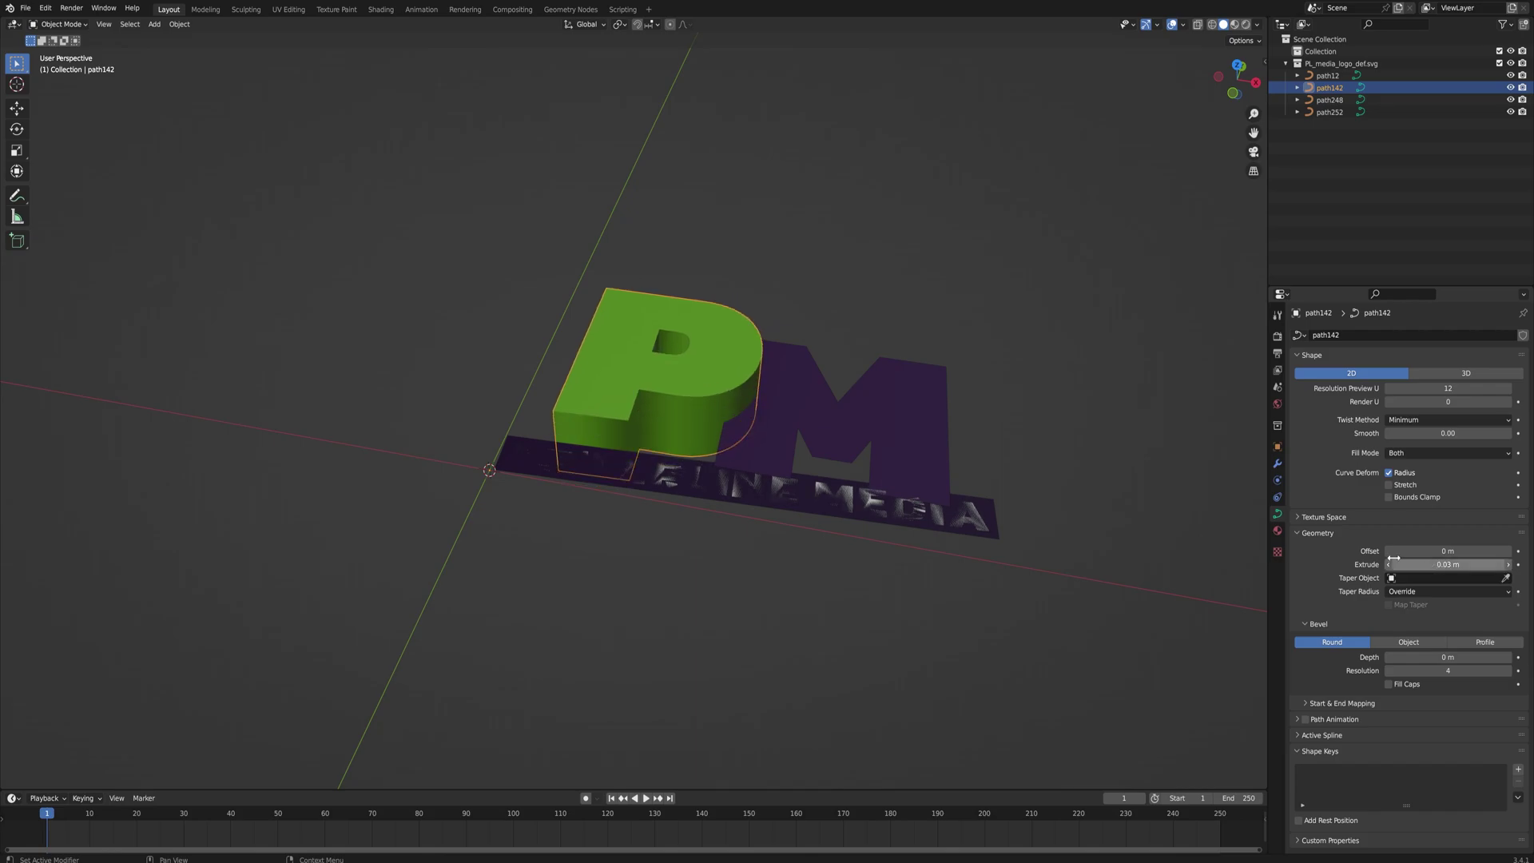
Extrude the purple M curve 0.024 m and the banner curve 0.016 m.
mouse_move(847, 396)
middle_down()
mouse_move(818, 435)
mouse_move(856, 403)
mouse_move(863, 415)
middle_up()
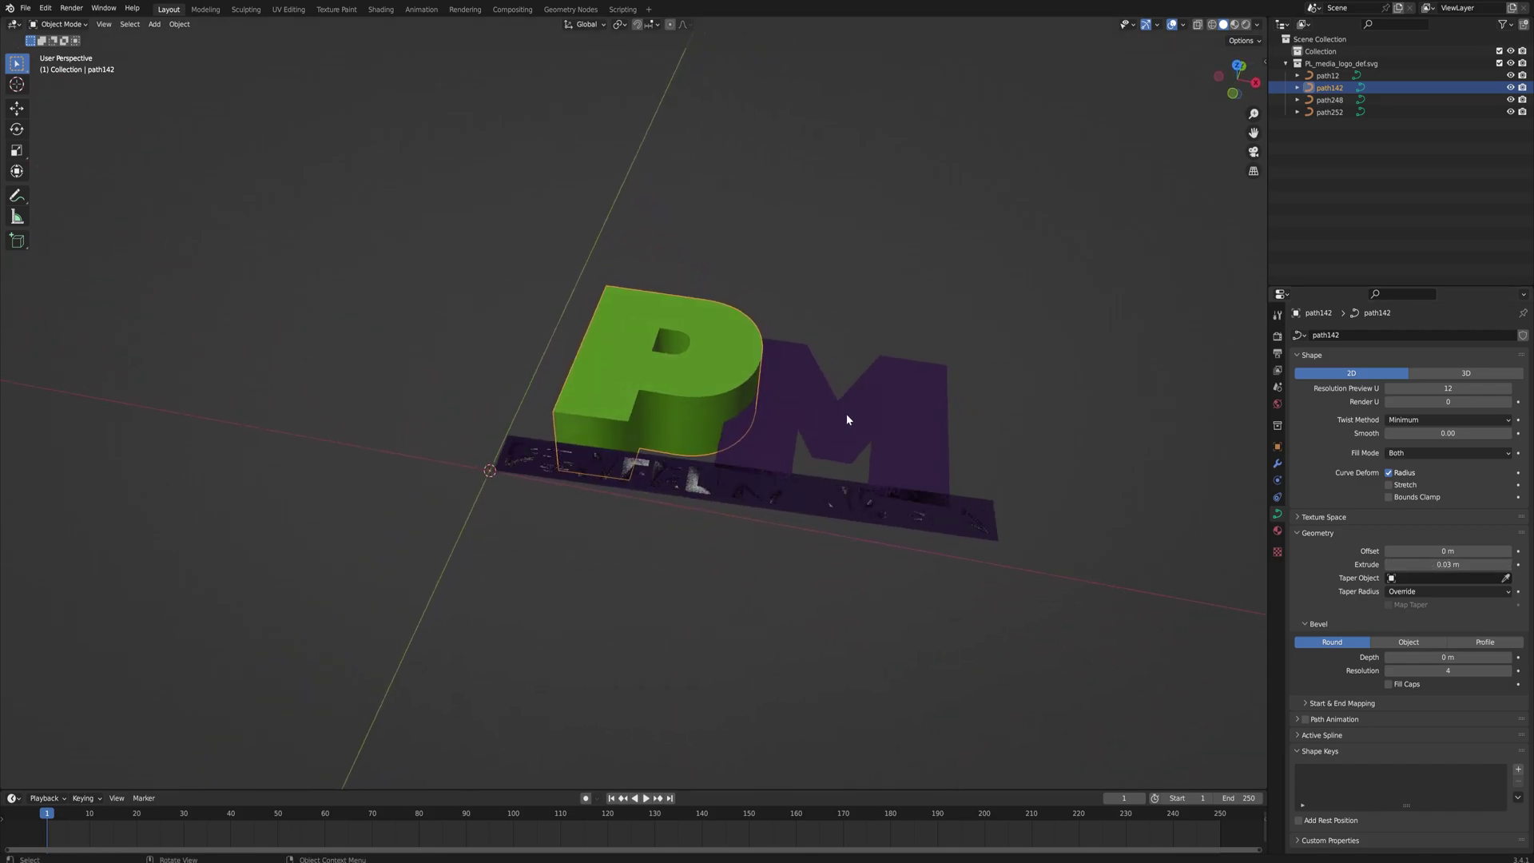
click(903, 423)
drag(1446, 564, 1460, 564)
middle_drag(936, 471, 843, 396)
middle_drag(879, 494, 961, 530)
click(561, 465)
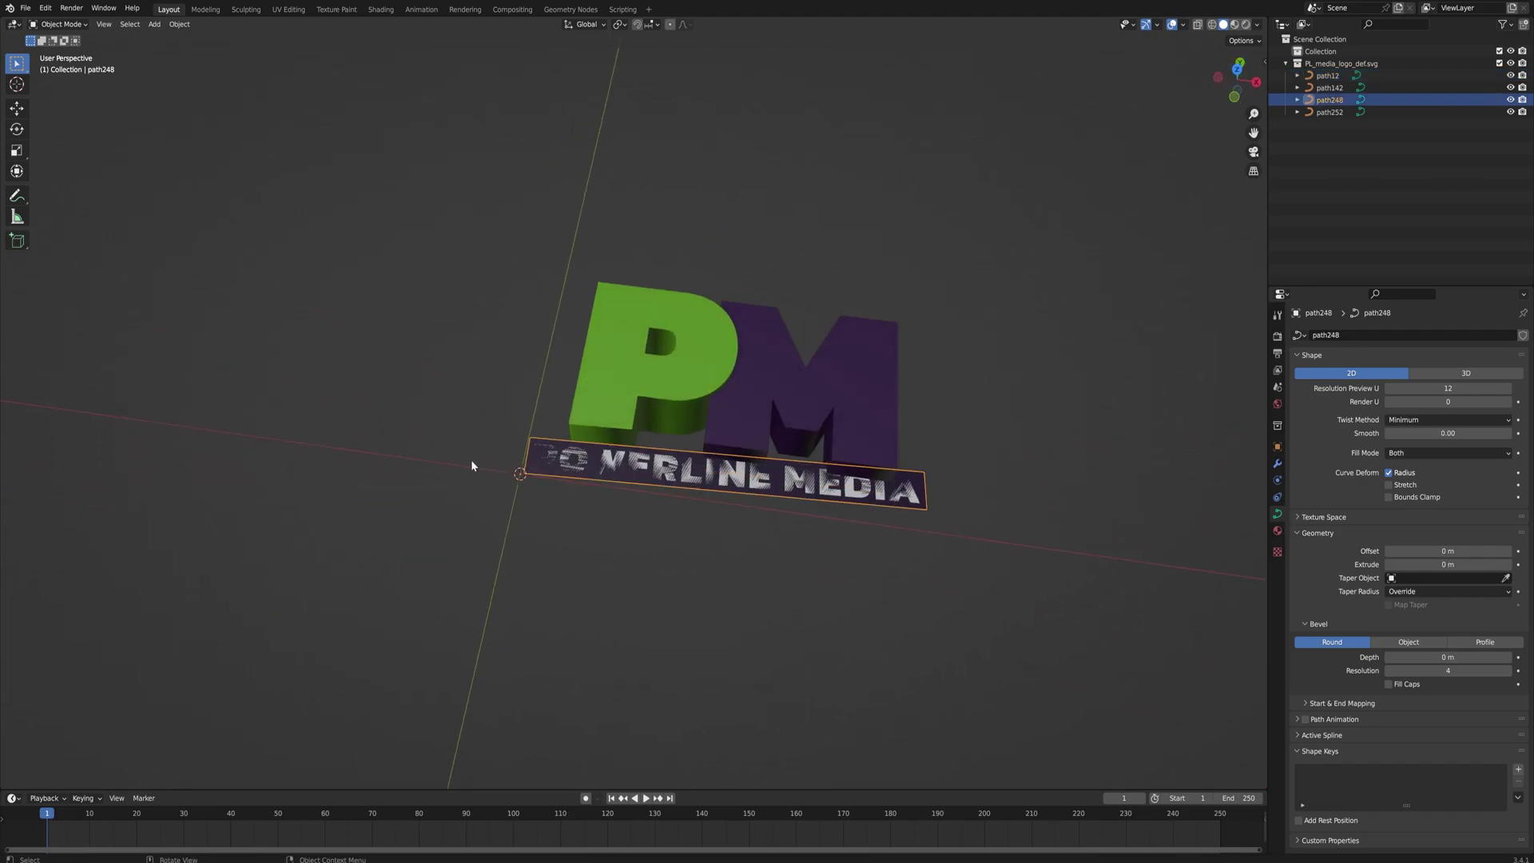
drag(1447, 564, 1471, 564)
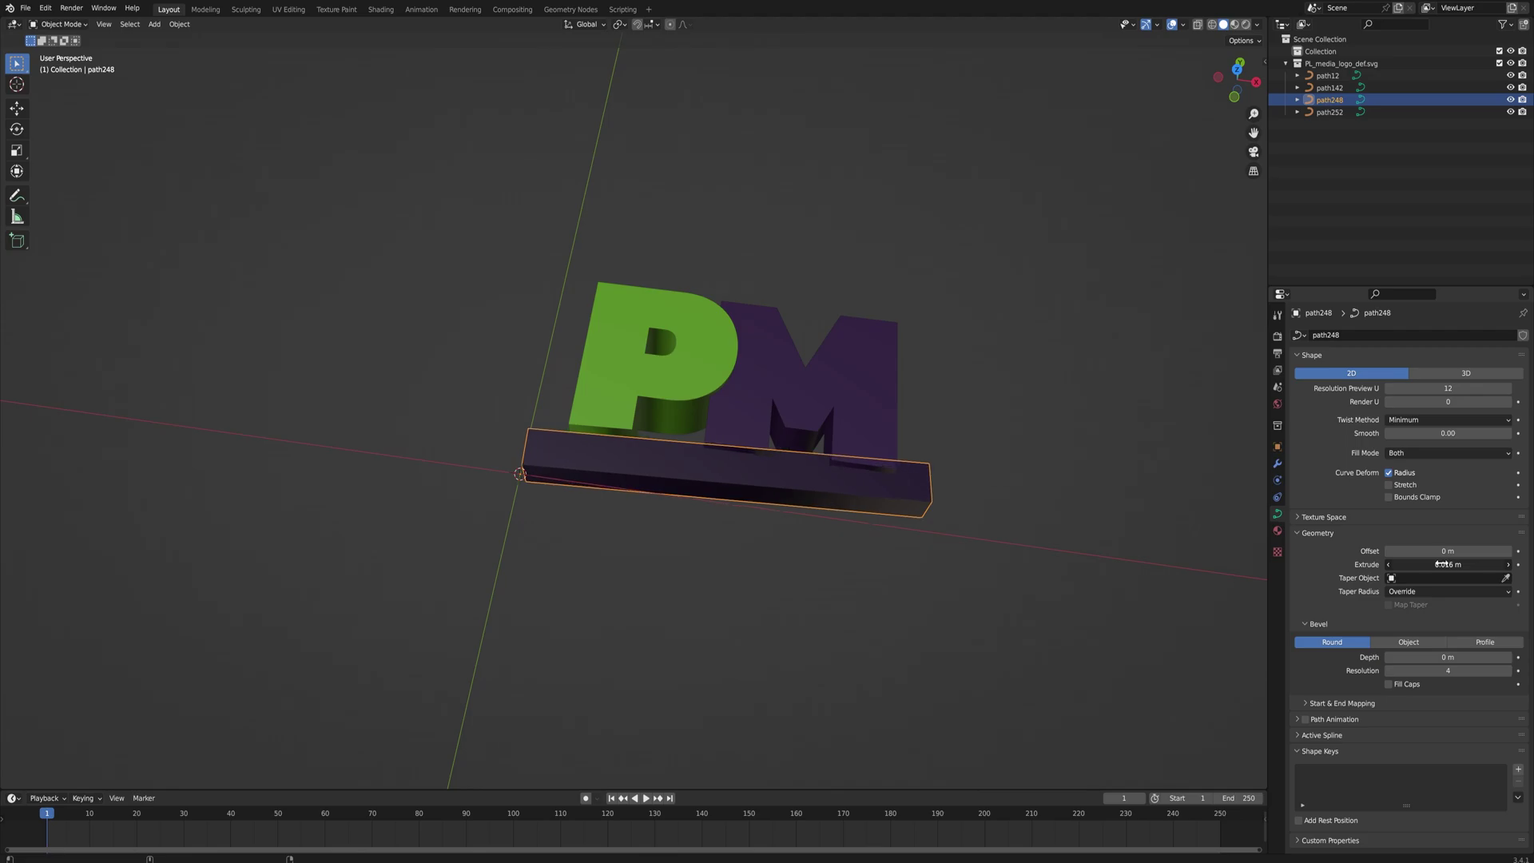
Extrude the joined POWERLINE MEDIA text, raise it slightly along Z above the banner and reduce its extrusion depth.
click(1329, 111)
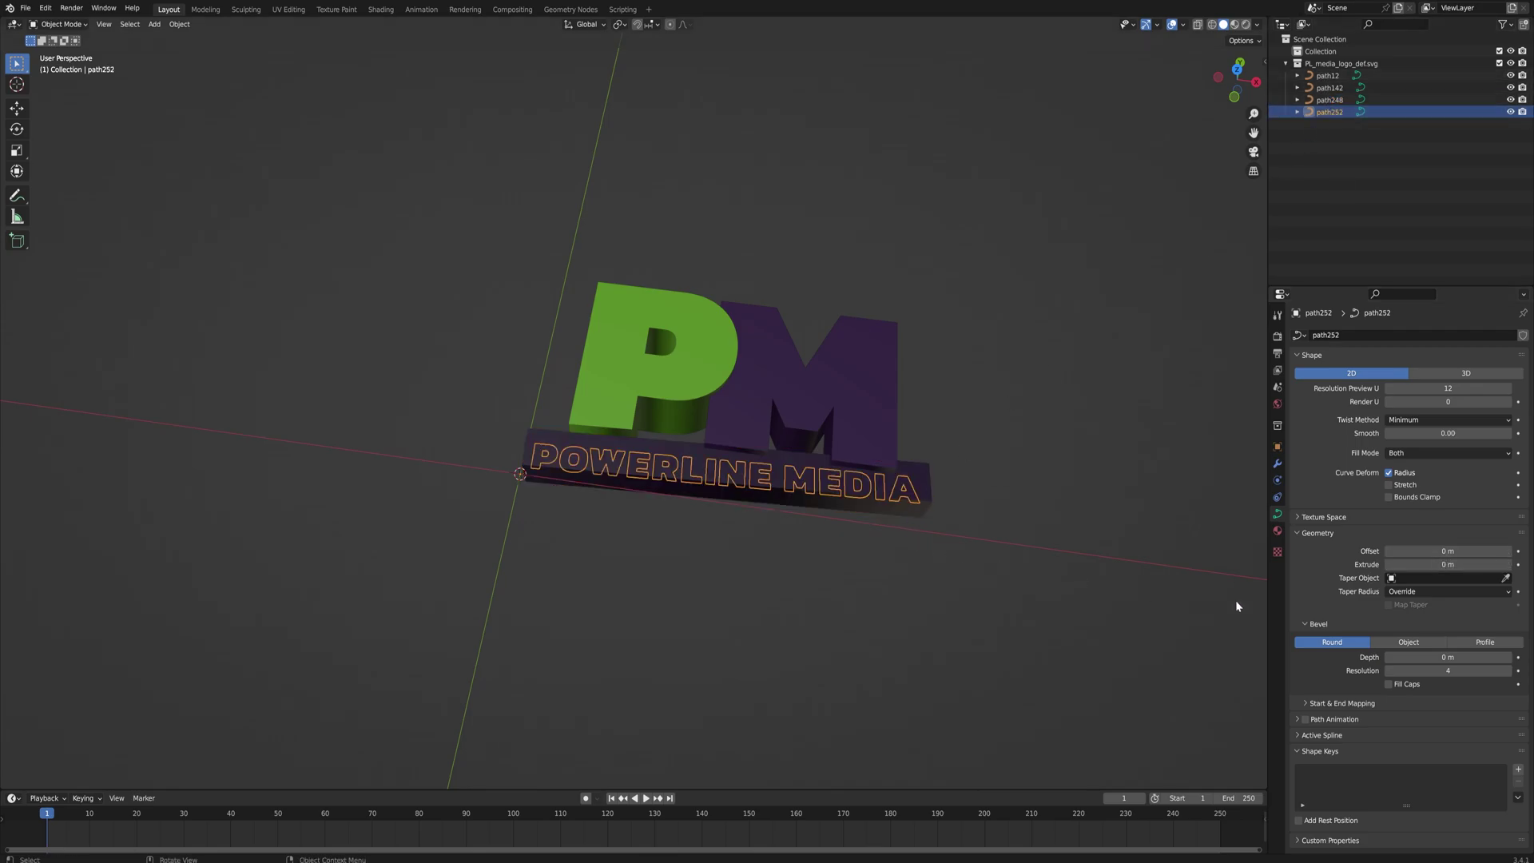
drag(1422, 564, 1478, 564)
middle_drag(942, 500, 847, 425)
key(g)
key(z)
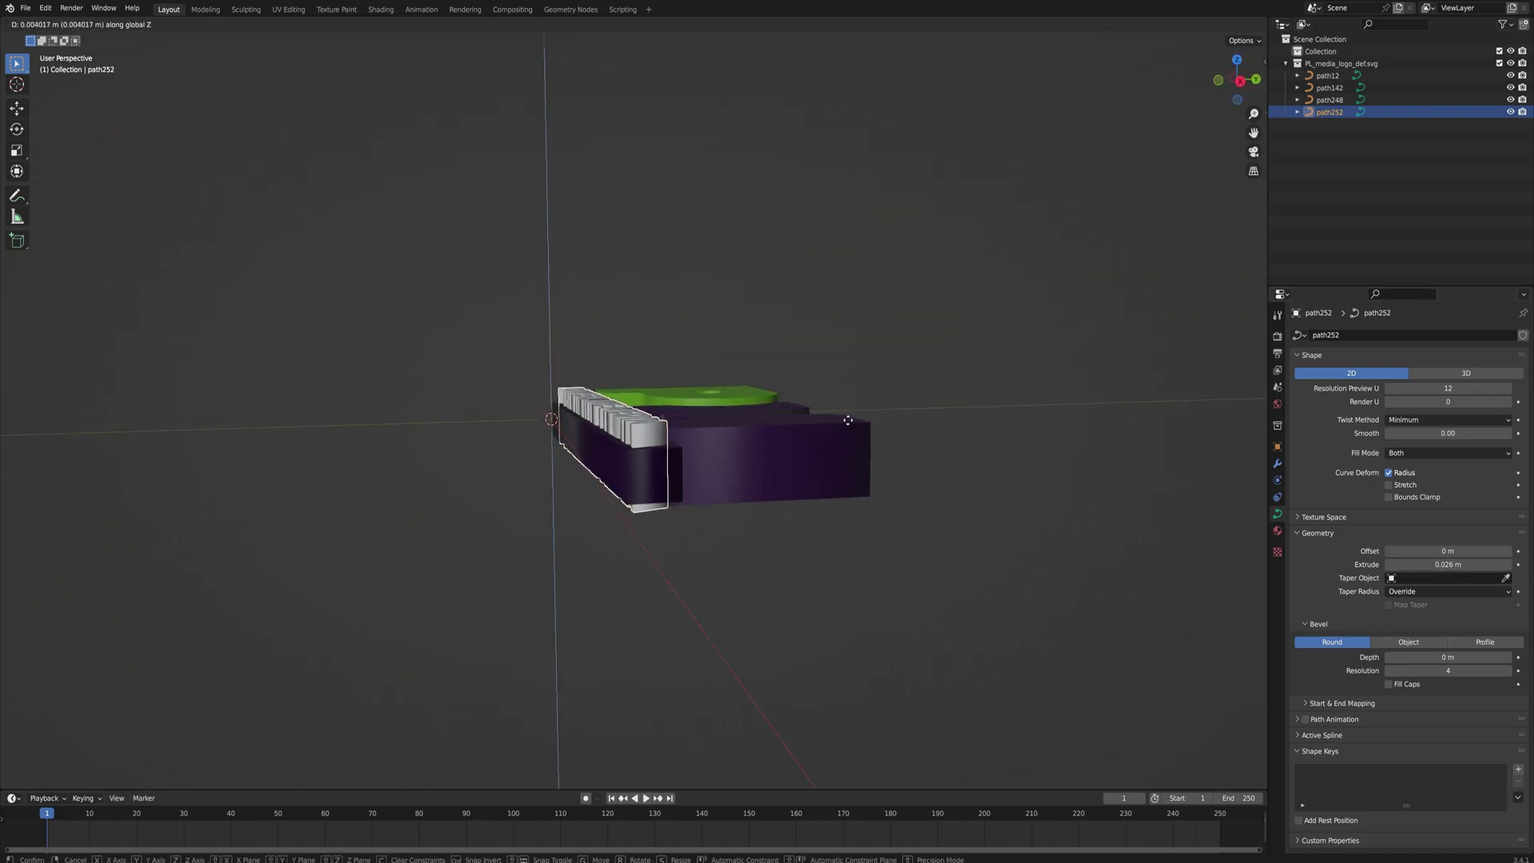
click(845, 424)
drag(1428, 564, 1276, 540)
Set the banner's extrusion to 0.023 m and check the text from the front.
click(1329, 100)
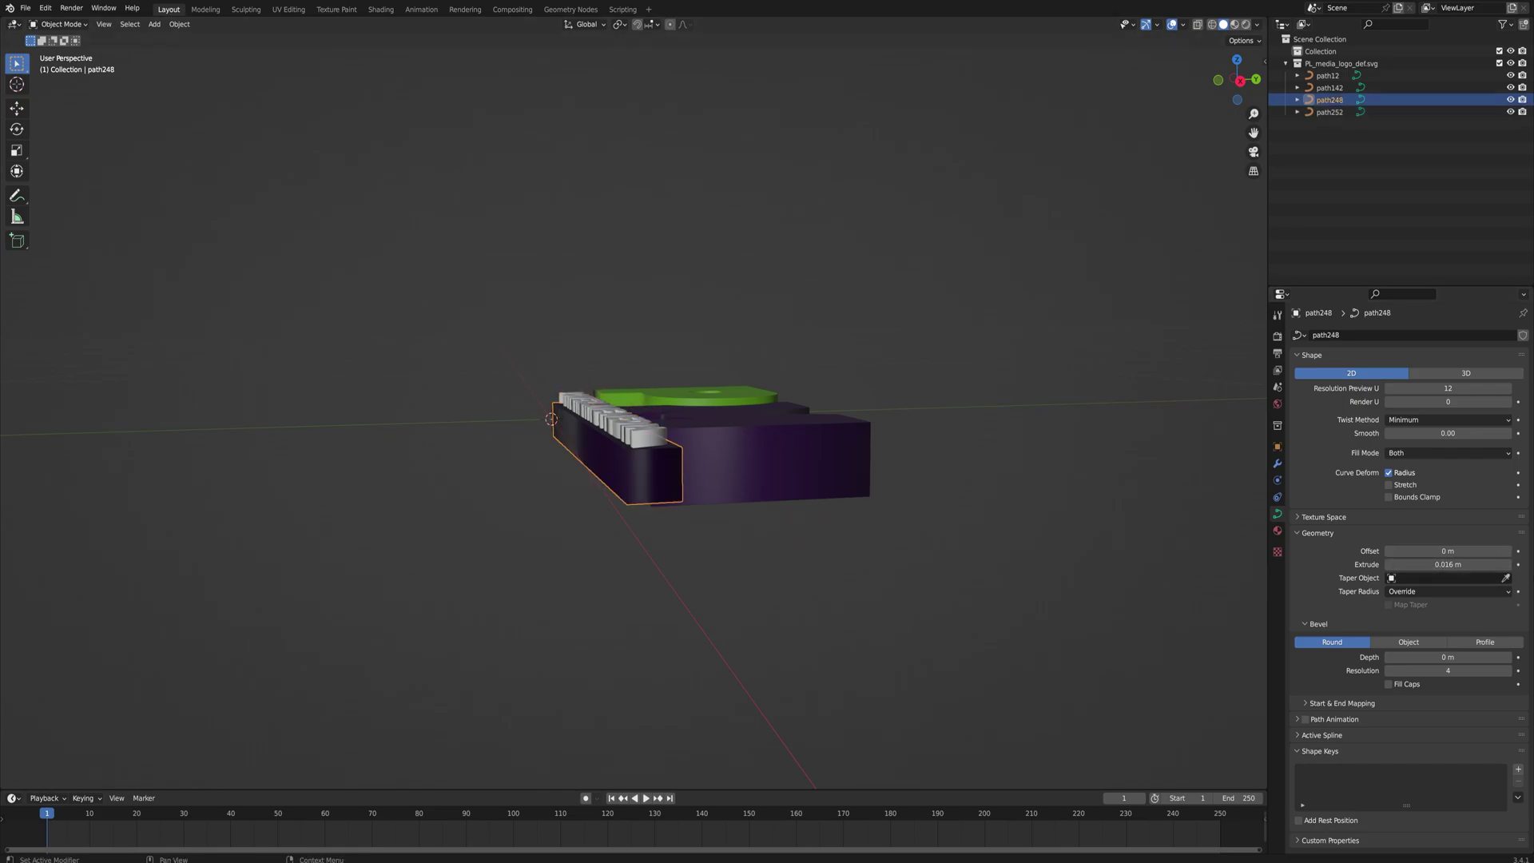
drag(1447, 564, 1486, 564)
middle_drag(767, 471, 840, 594)
click(841, 589)
mouse_move(928, 479)
middle_down()
mouse_move(884, 513)
mouse_move(969, 486)
mouse_move(908, 455)
mouse_move(927, 494)
middle_up()
middle_drag(986, 538, 999, 496)
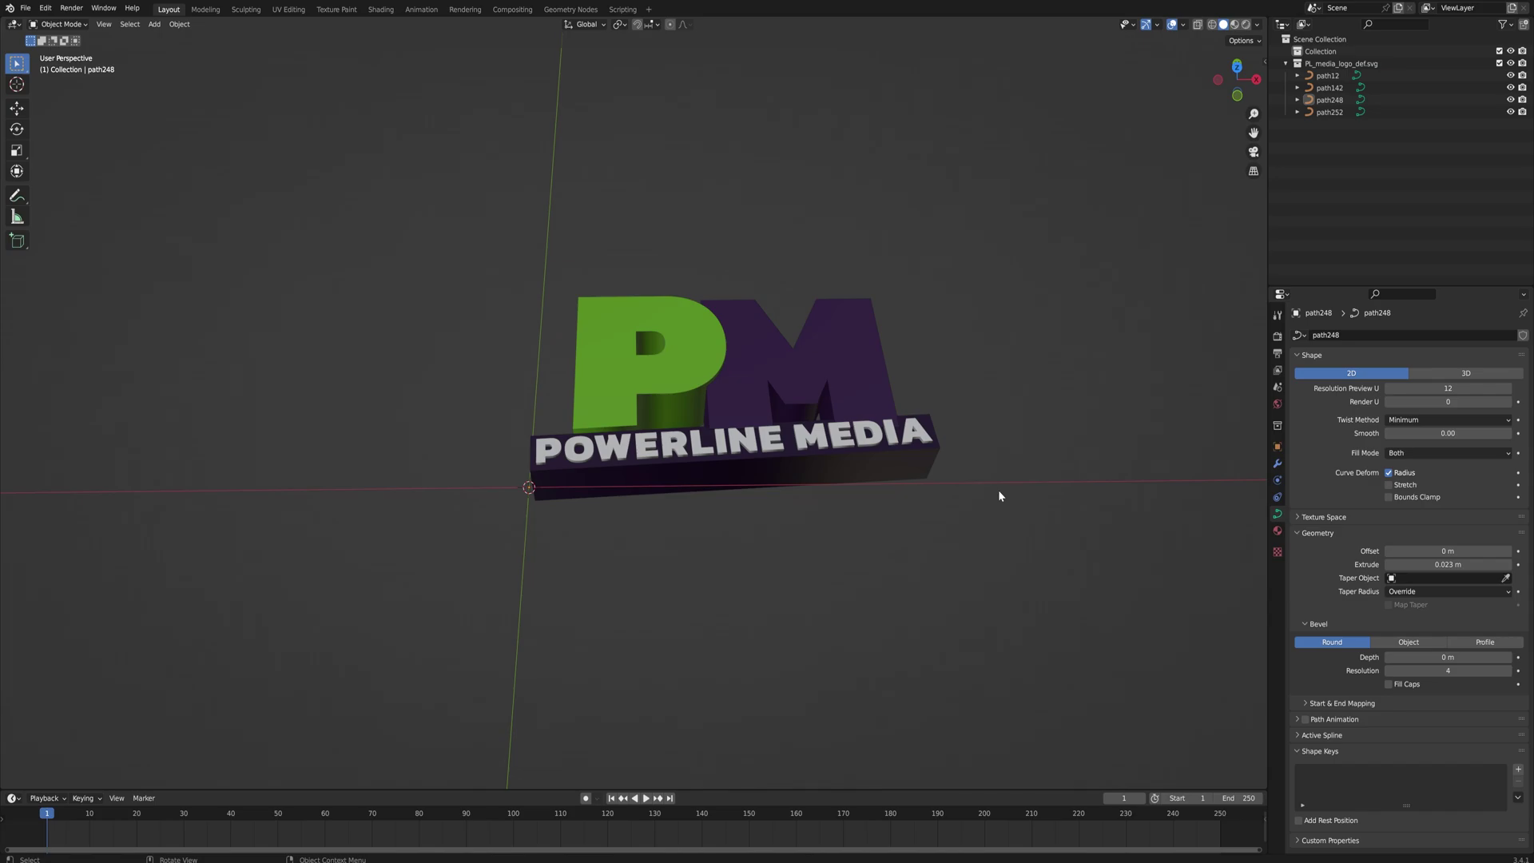
Move the green P and the purple M apart to opposite sides, away from the text banner.
click(585, 407)
key(g)
click(414, 368)
click(779, 380)
key(g)
click(988, 348)
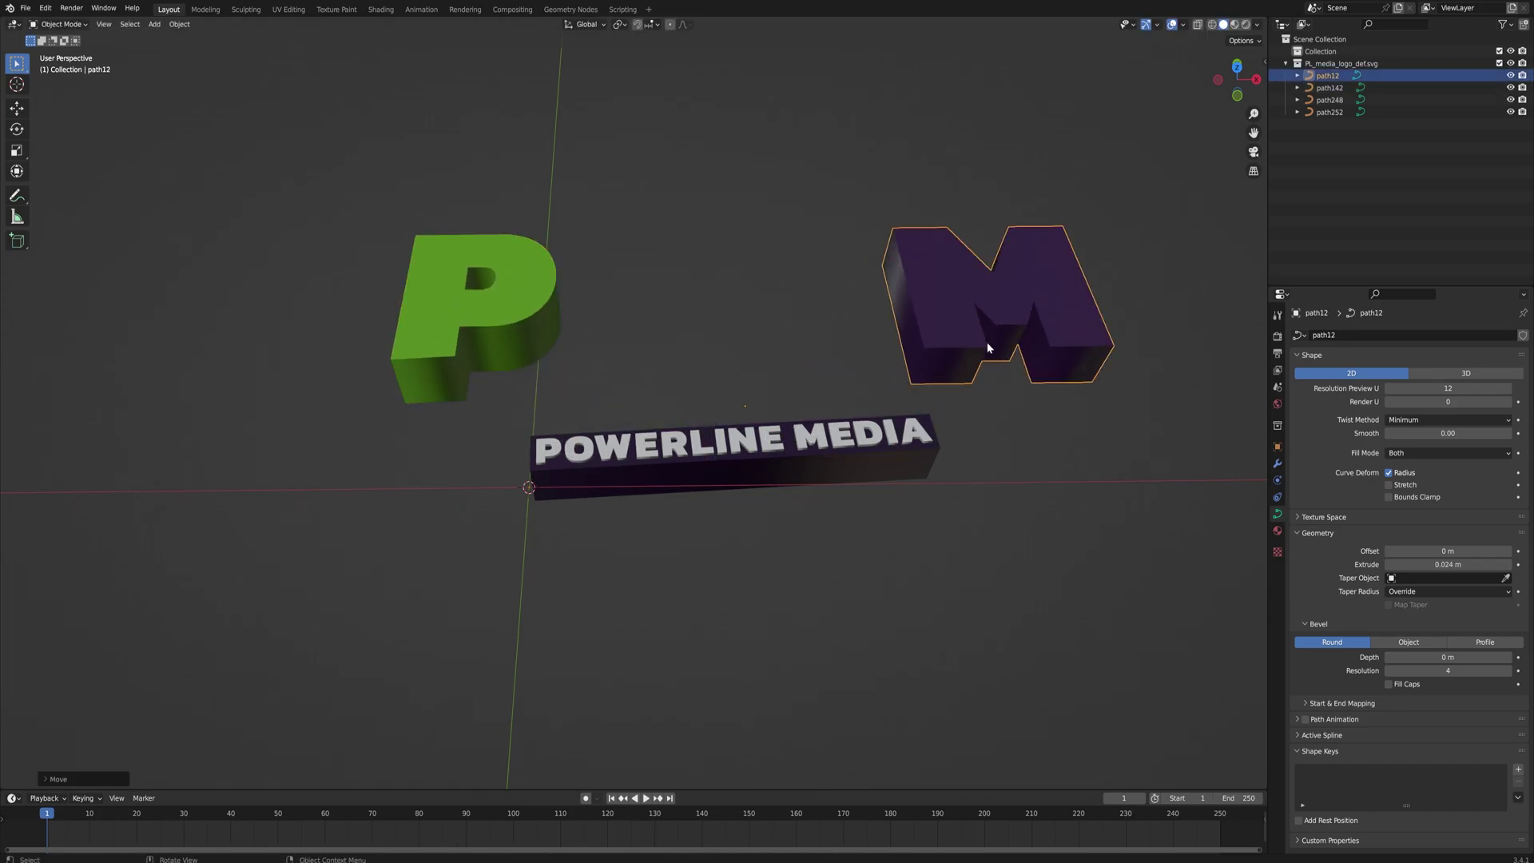
Undo the moves of the purple M and the green P, and try scaling the P about its existing origin.
key(ctrl+z)
key(ctrl+z)
key(ctrl+z)
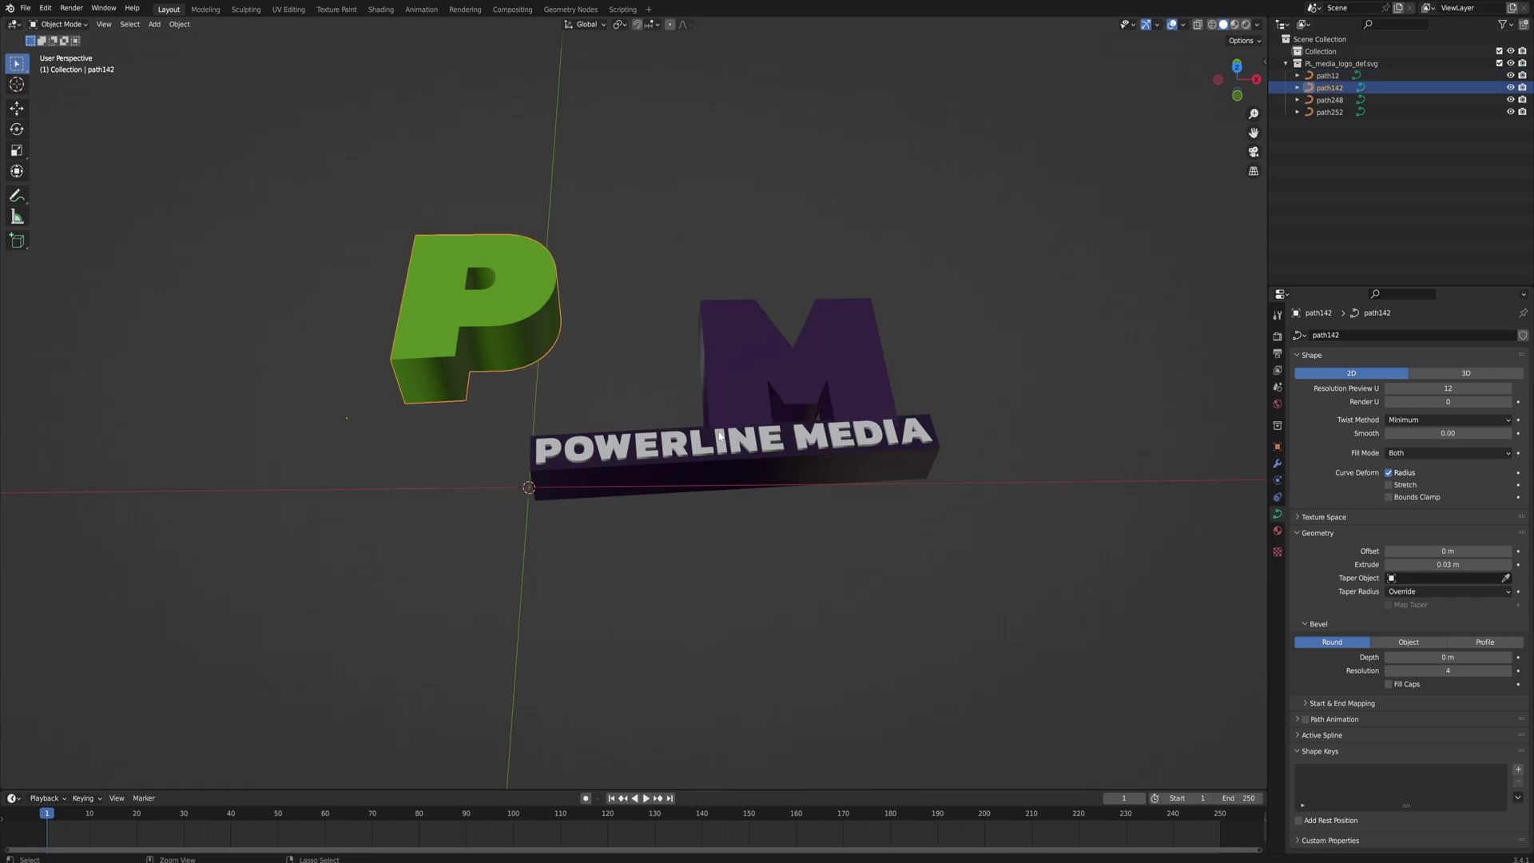
key(s)
right_click(740, 449)
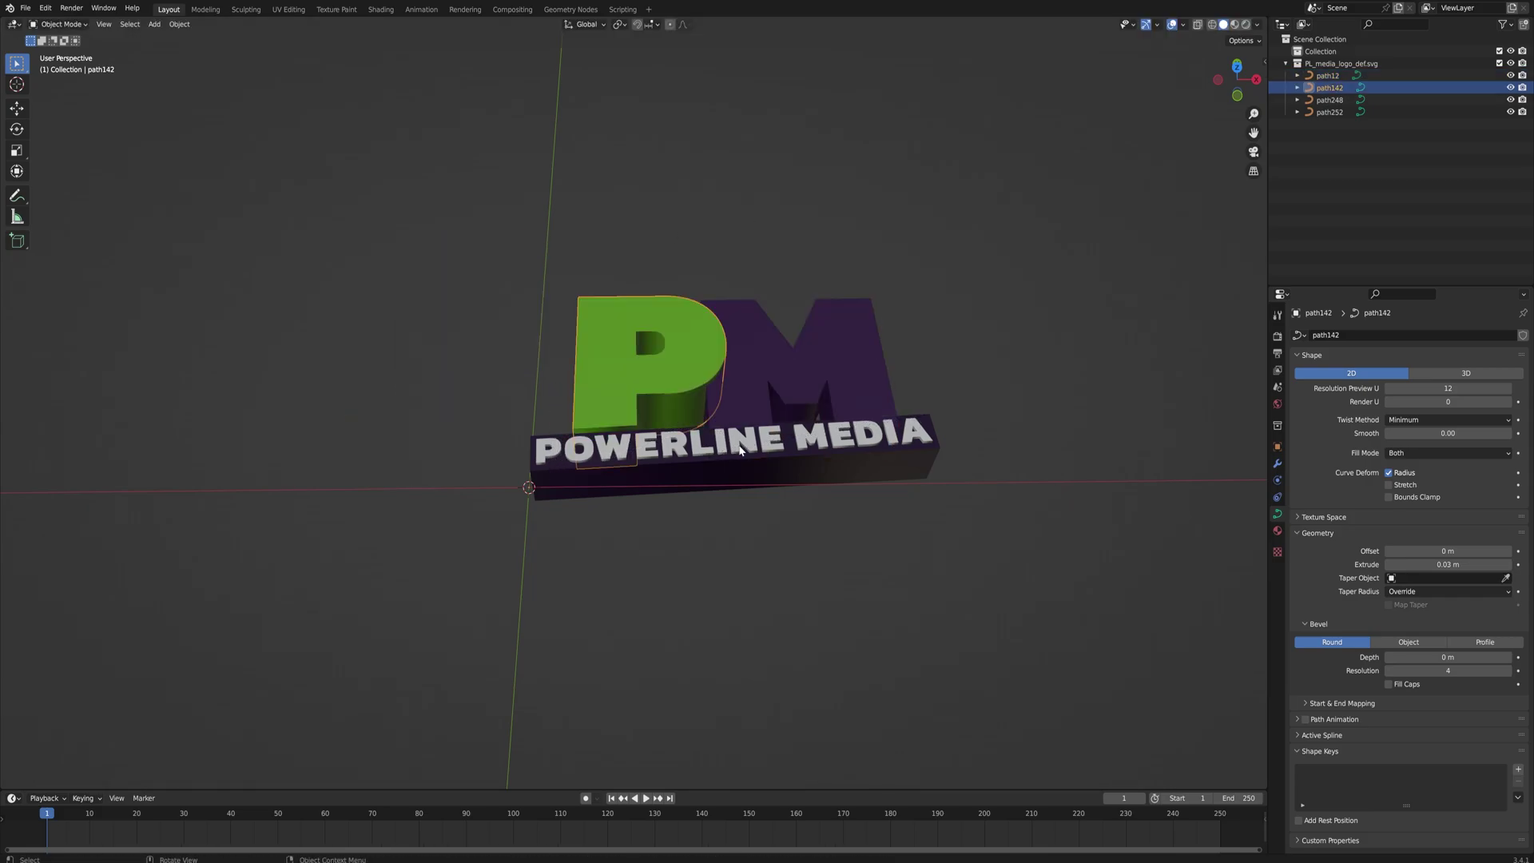
Set the green P's origin to its geometry and try scaling the letter about its new origin.
middle_drag(660, 391, 675, 404)
right_click(662, 383)
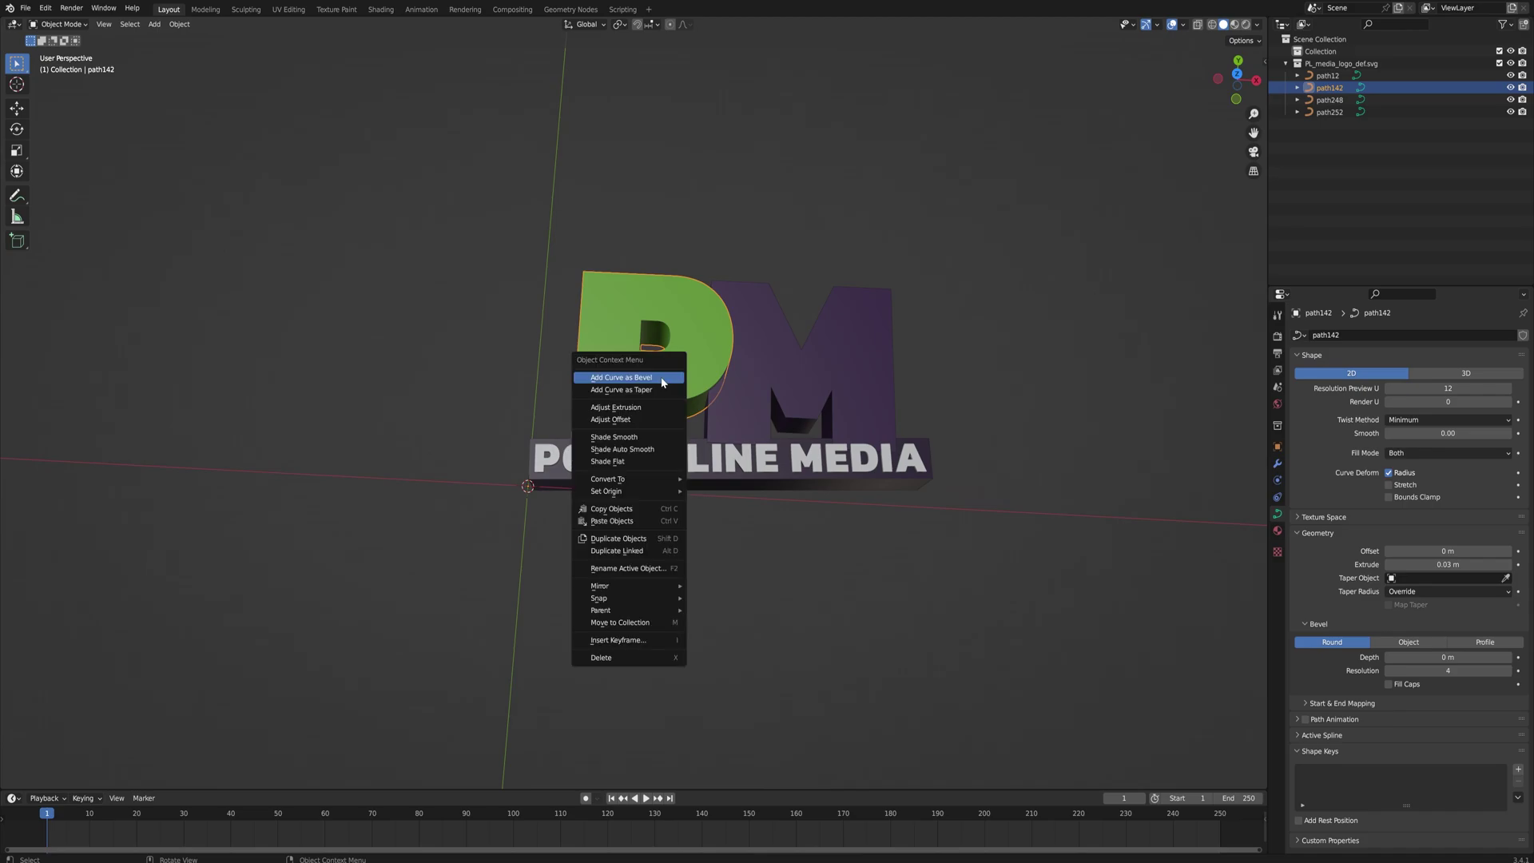
mouse_move(675, 492)
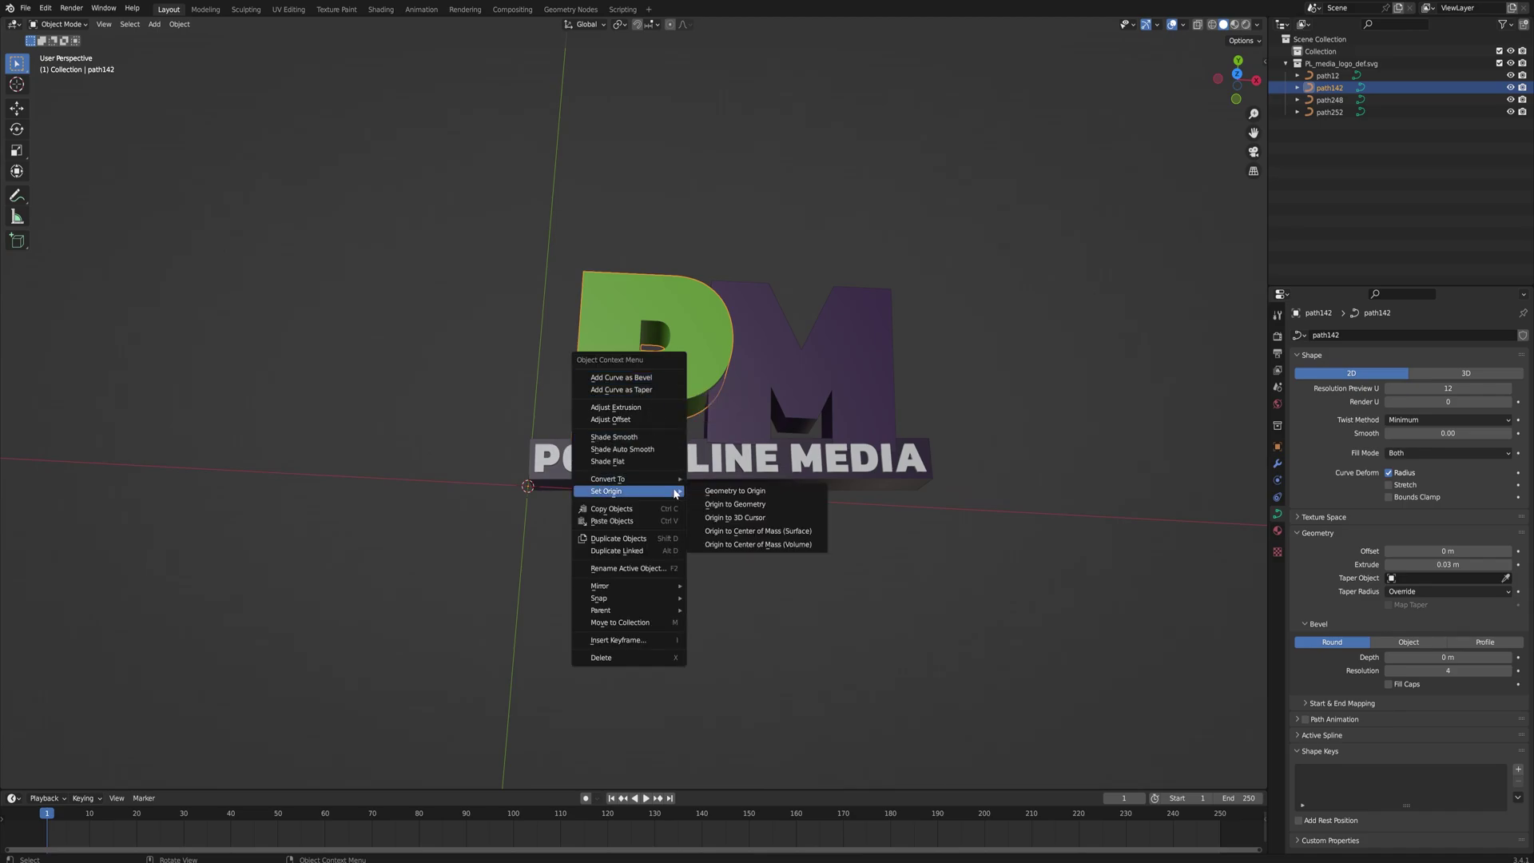
click(774, 505)
key(s)
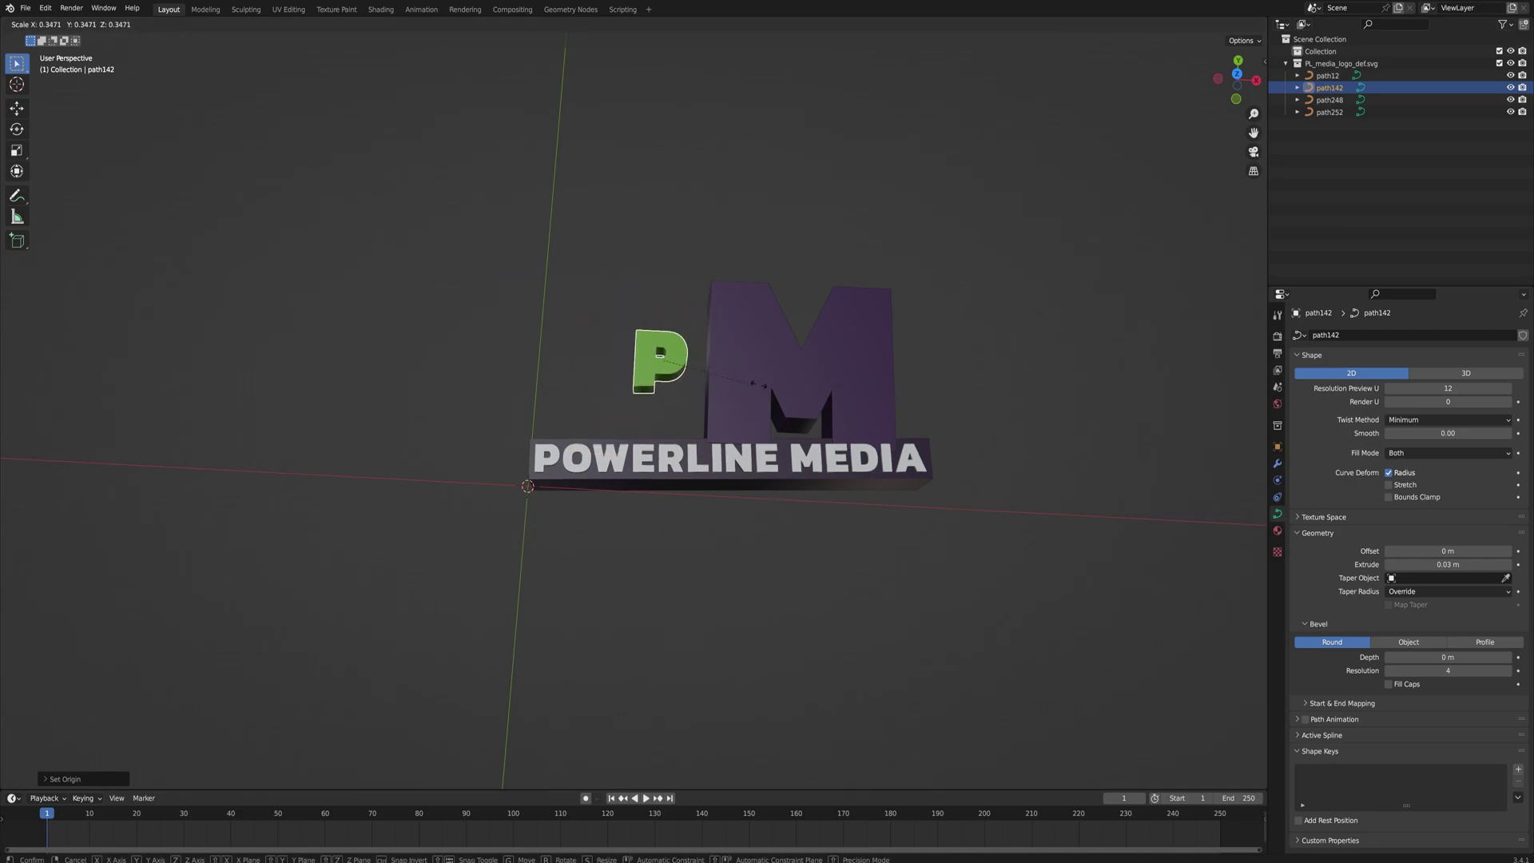
click(846, 382)
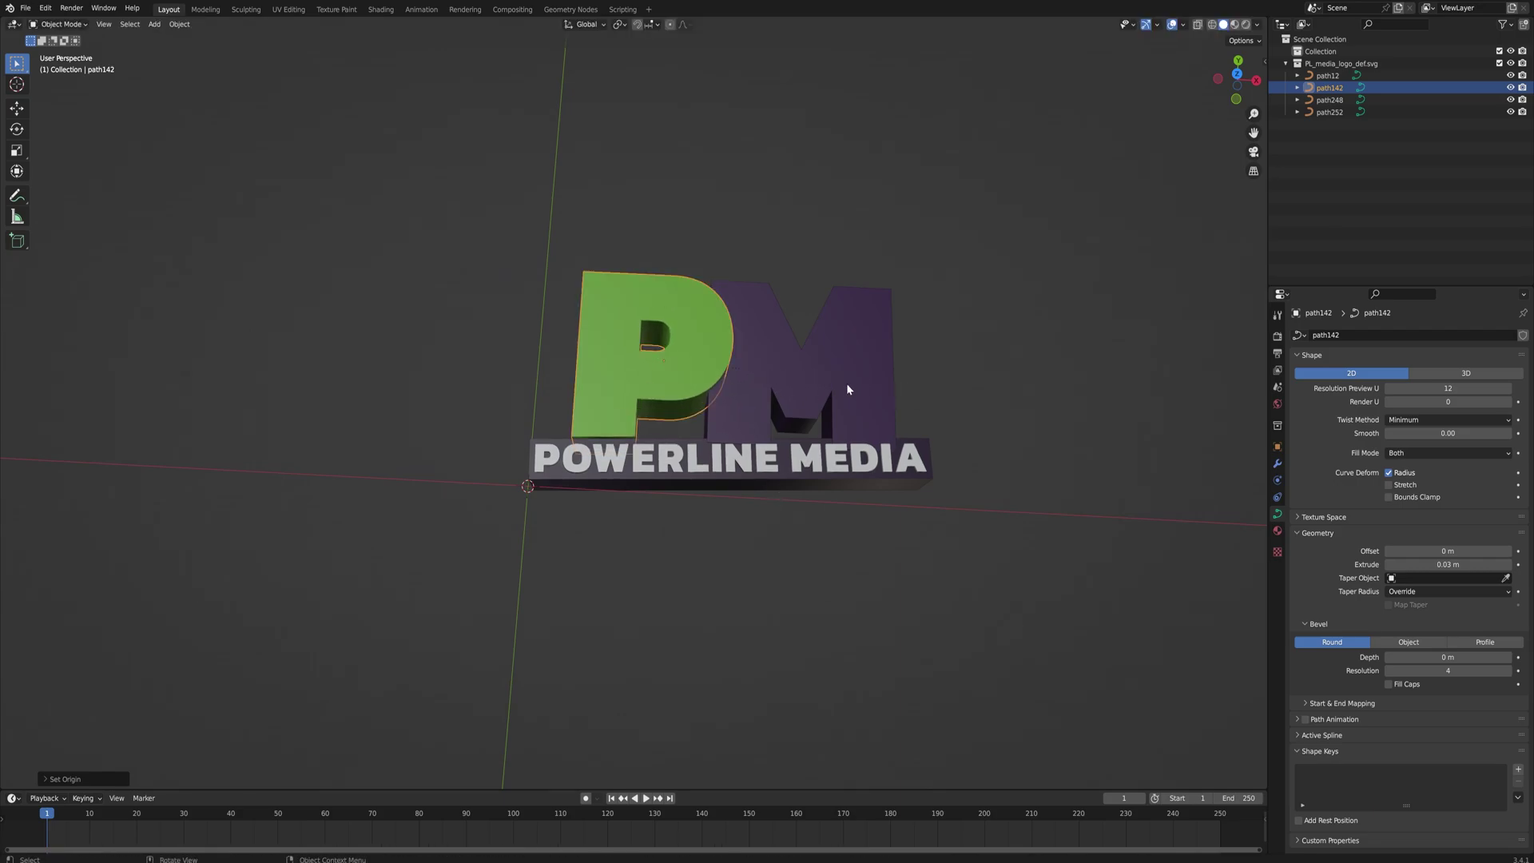
middle_drag(841, 384, 925, 392)
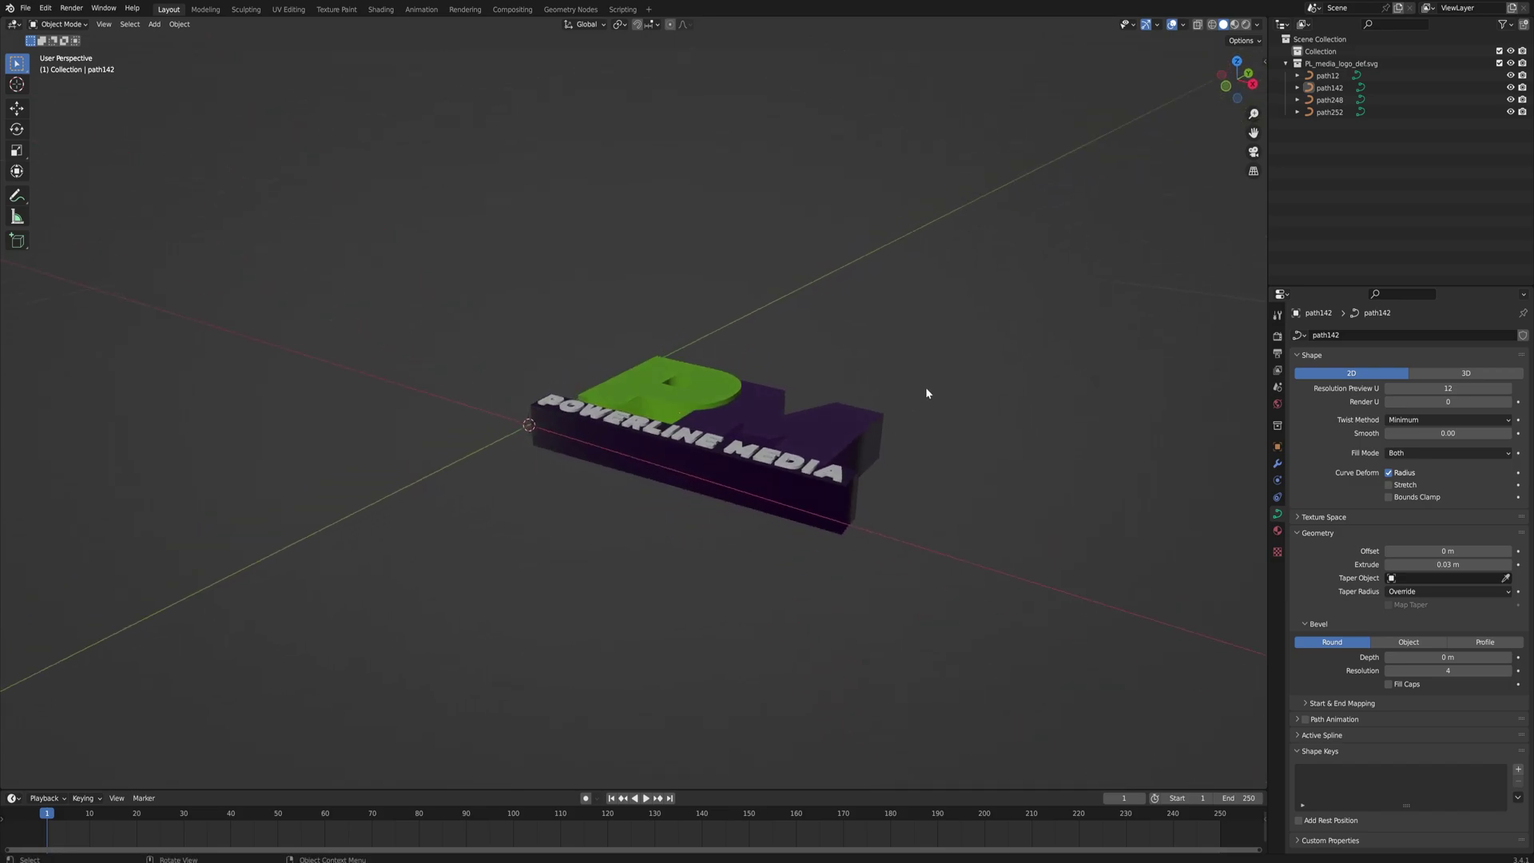